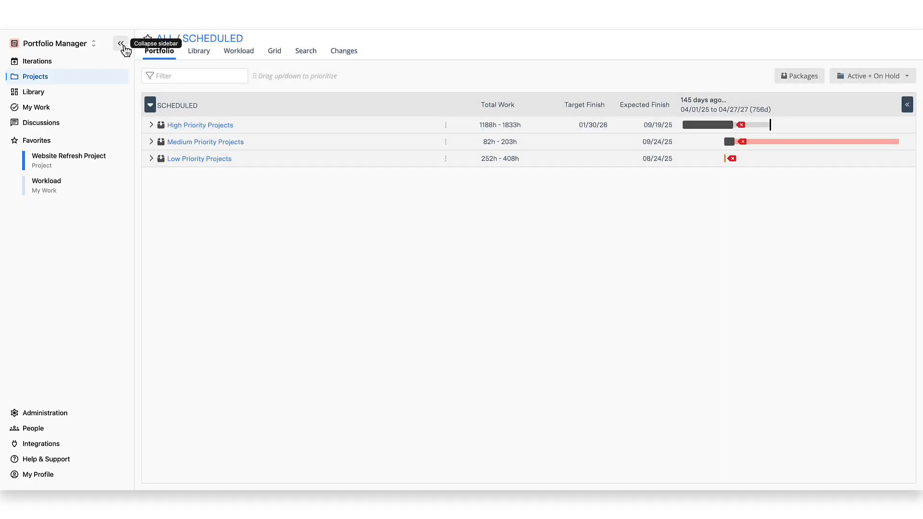
# Step: Examine the collapsible sidebar, the Library, My Work, Discussions and Favorites pages, and the profile options
pyautogui.click(124, 46)
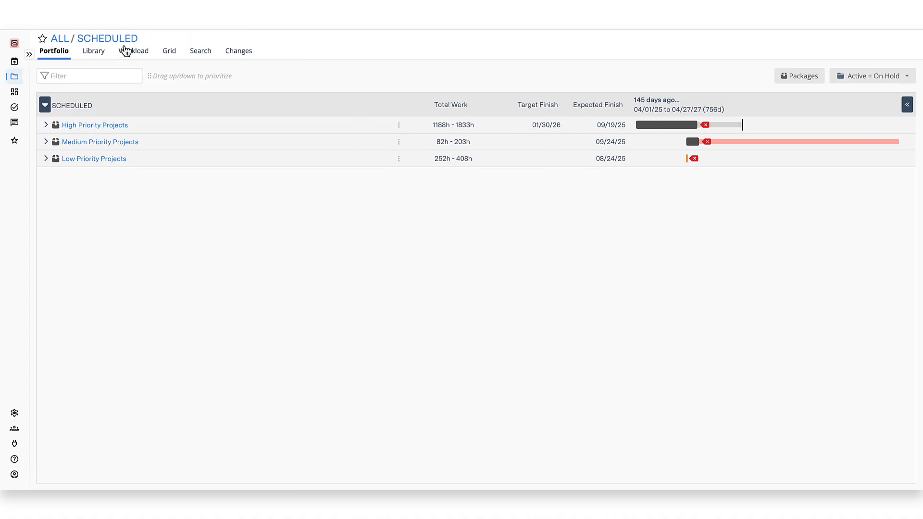
pyautogui.click(31, 54)
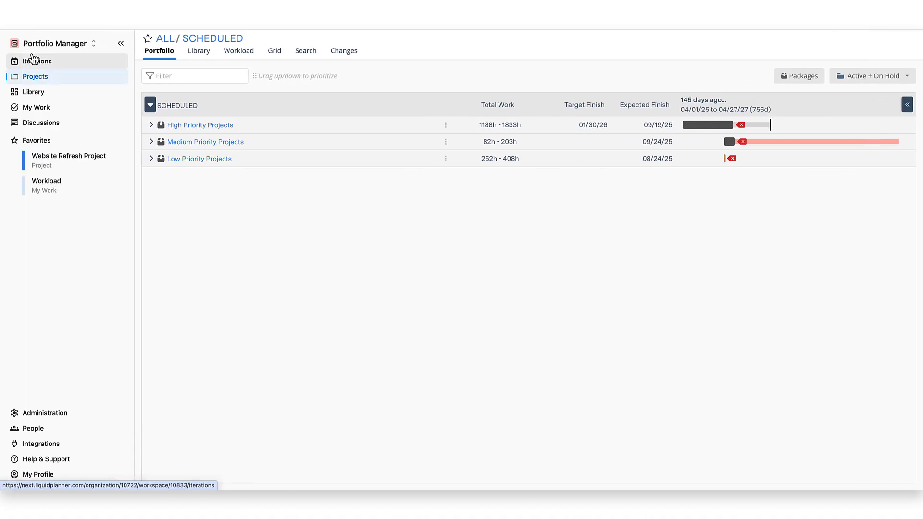
pyautogui.click(74, 95)
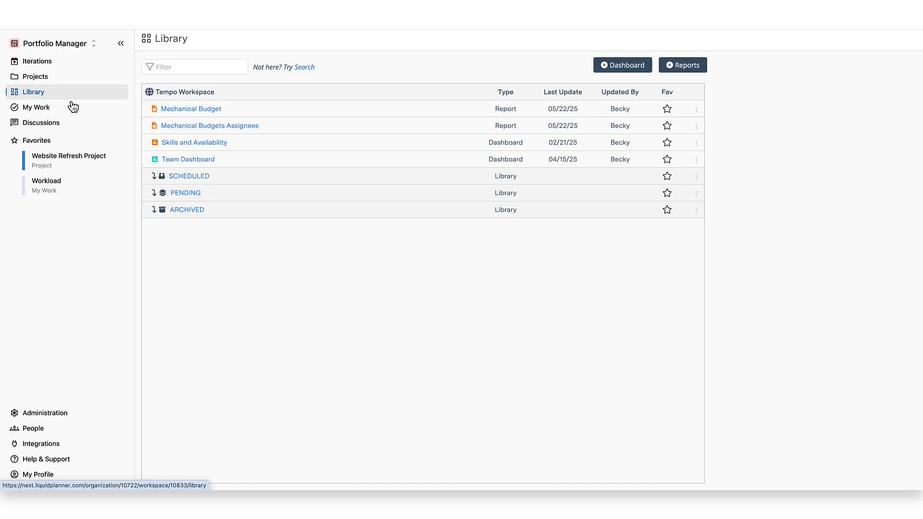
pyautogui.click(71, 108)
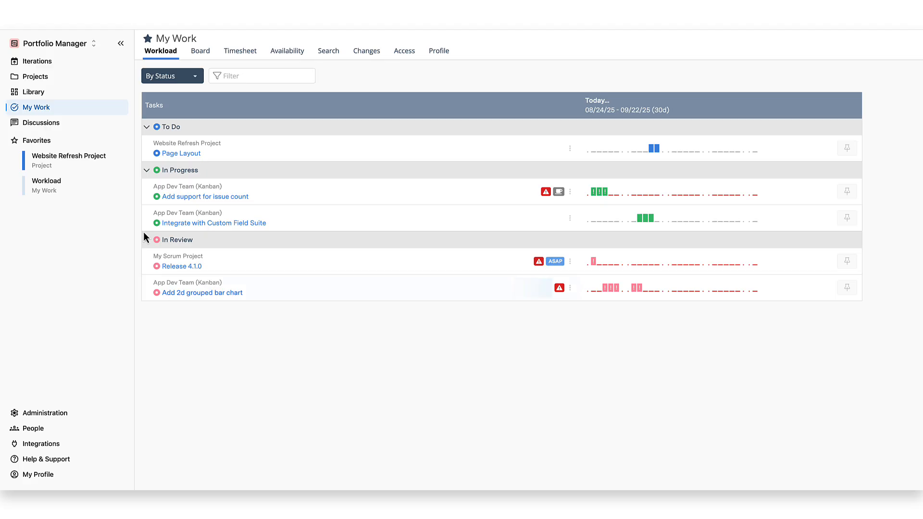
pyautogui.click(82, 128)
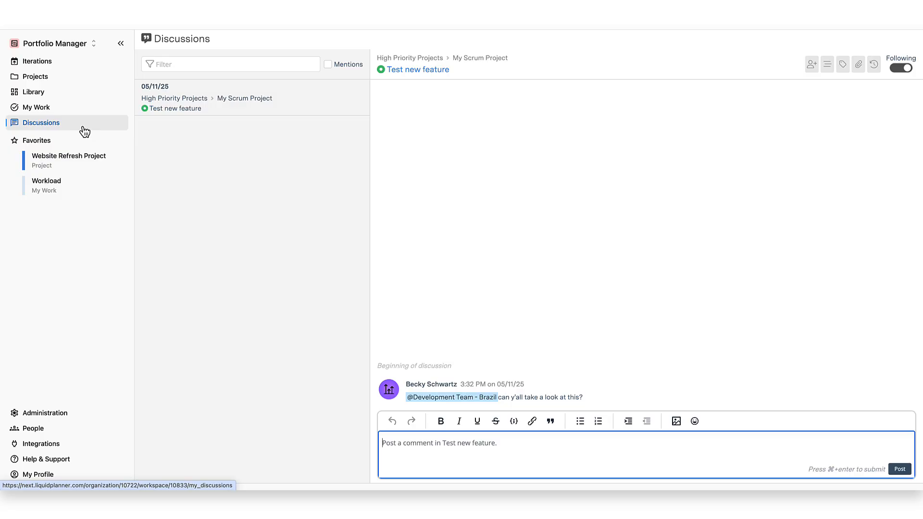
pyautogui.click(74, 142)
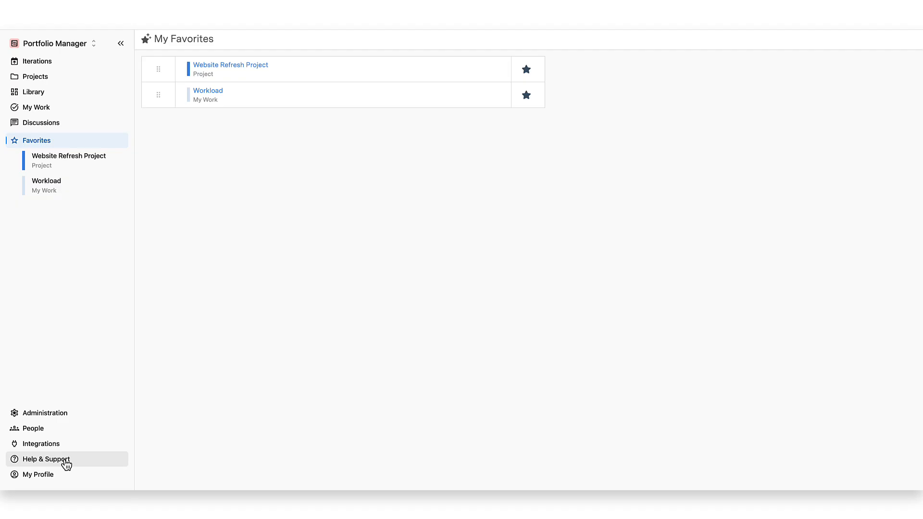
pyautogui.click(61, 475)
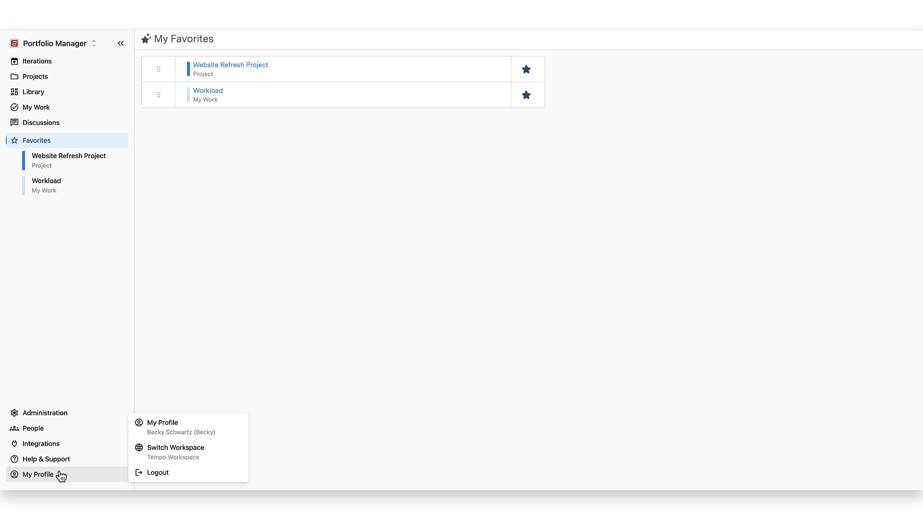
pyautogui.click(262, 343)
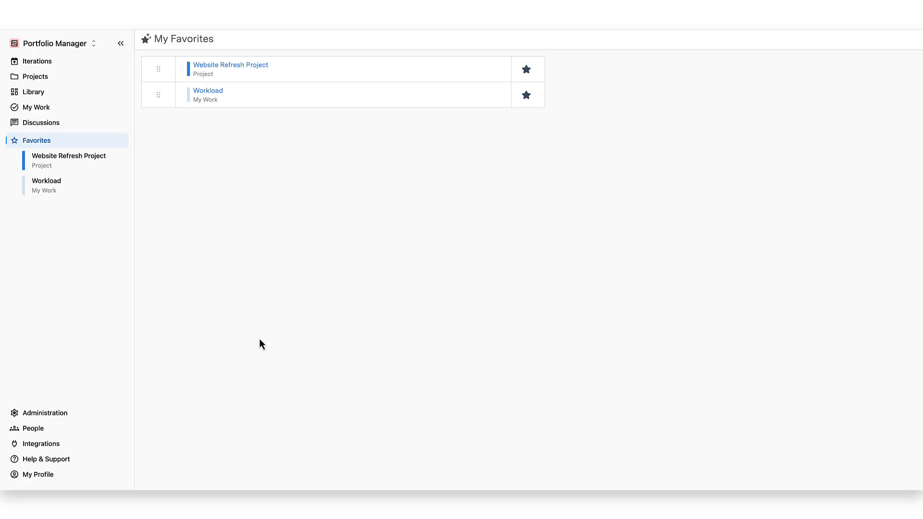
# Step: Open the scheduled project portfolio and expand the High, Medium and Low Priority Projects packages
pyautogui.click(89, 81)
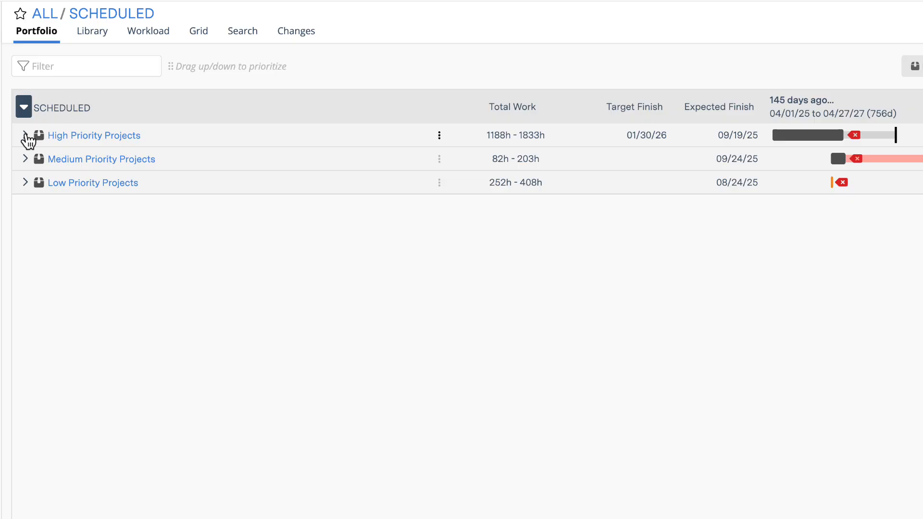
pyautogui.click(25, 136)
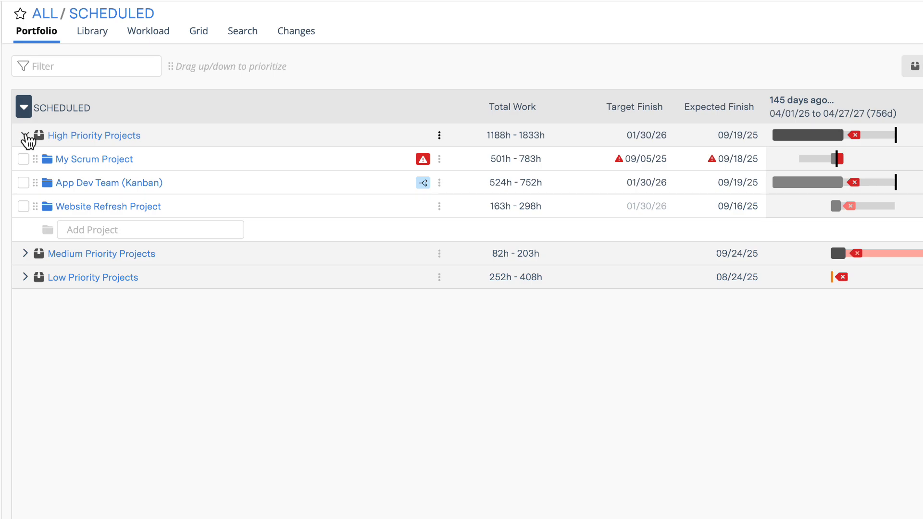
pyautogui.click(25, 254)
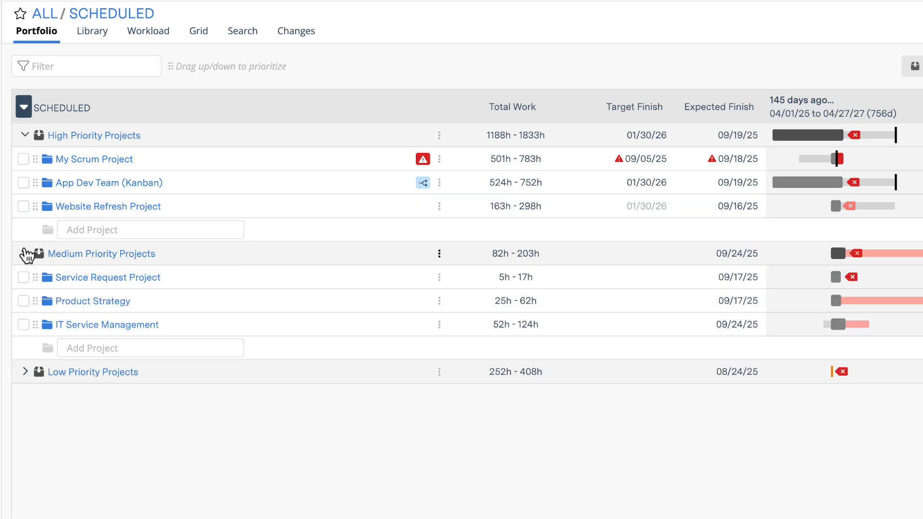
pyautogui.click(25, 373)
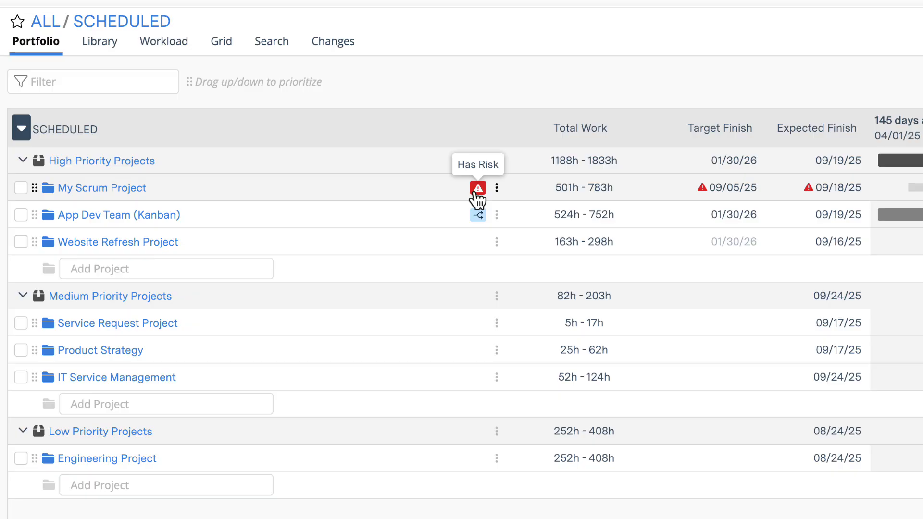
# Step: Add a new project named "Implementation Project" to the Low Priority Projects package
pyautogui.click(76, 486)
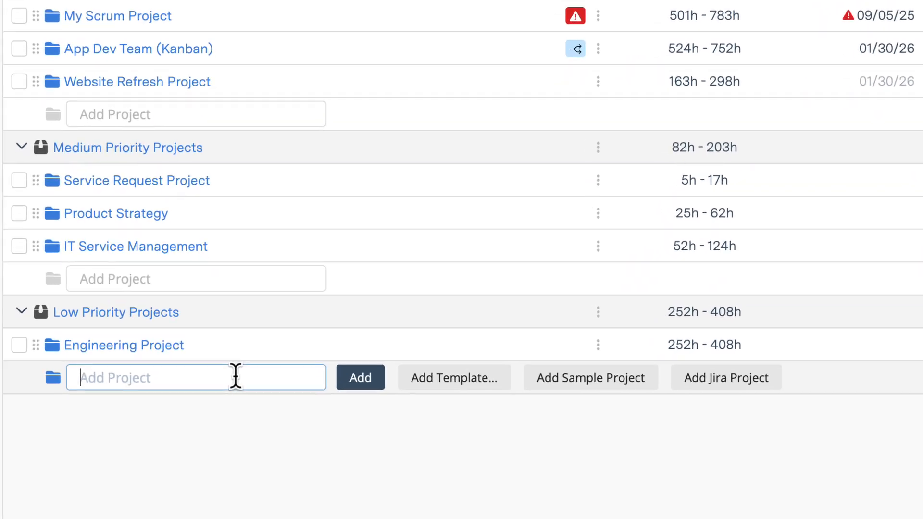
pyautogui.write('Implementation Project')
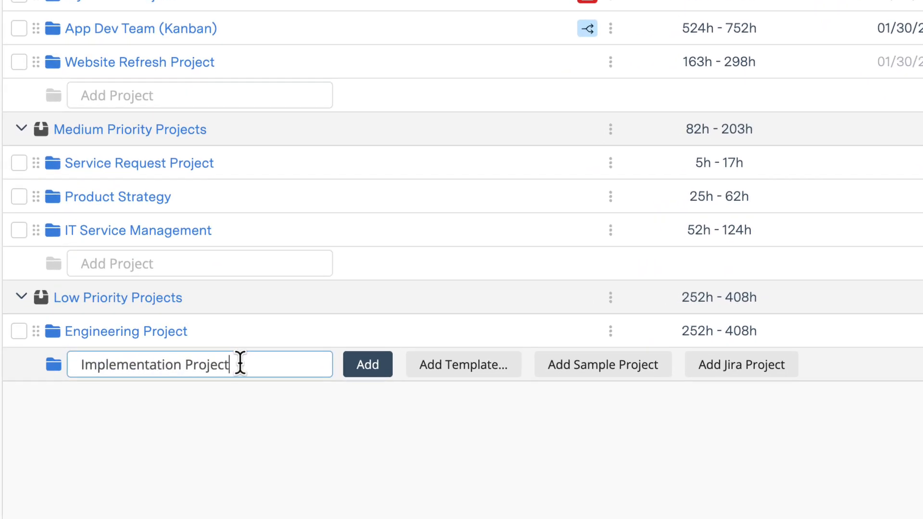
pyautogui.click(354, 372)
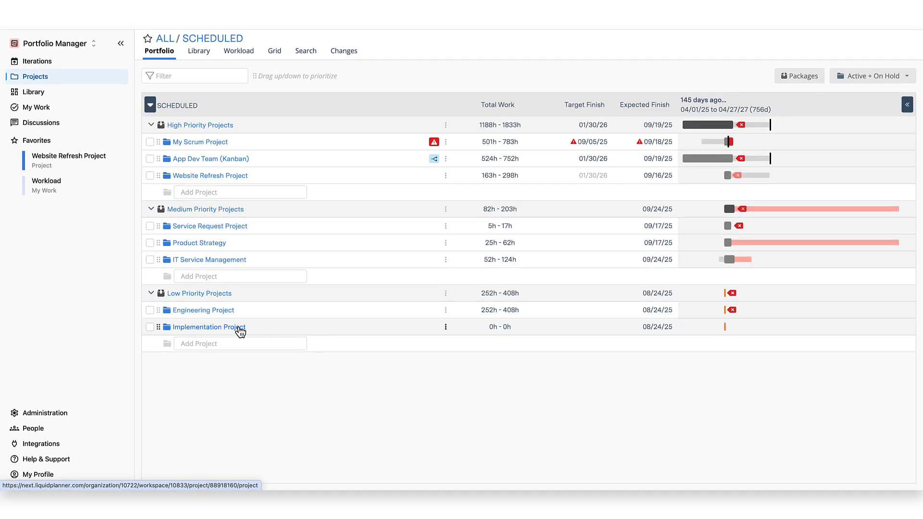
# Step: Import tasks into Implementation Project from the Testing_Implementa...test_Less_Assignees Excel file, adding them to the top of the task list
pyautogui.click(240, 329)
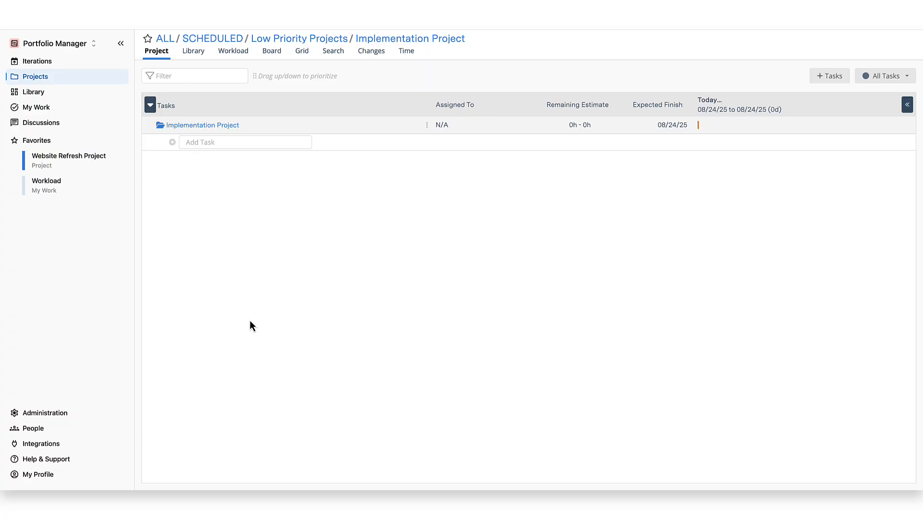
pyautogui.click(818, 81)
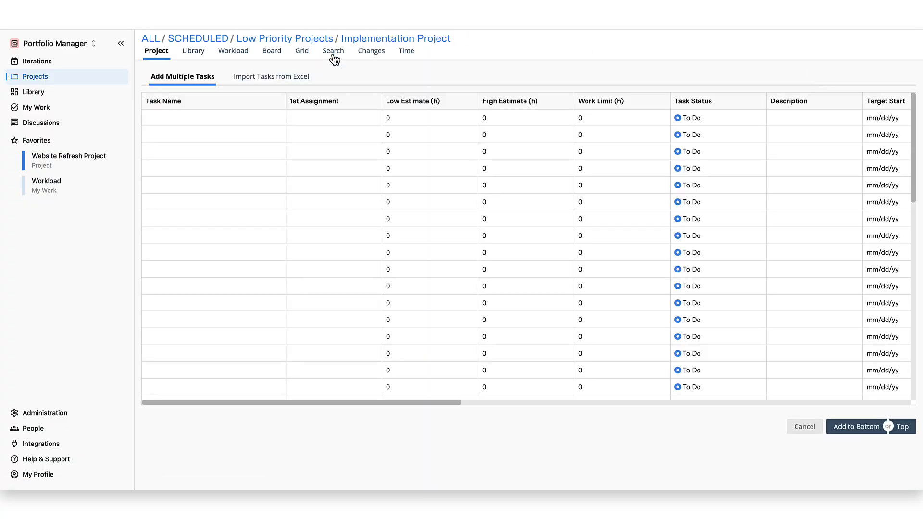
pyautogui.click(271, 82)
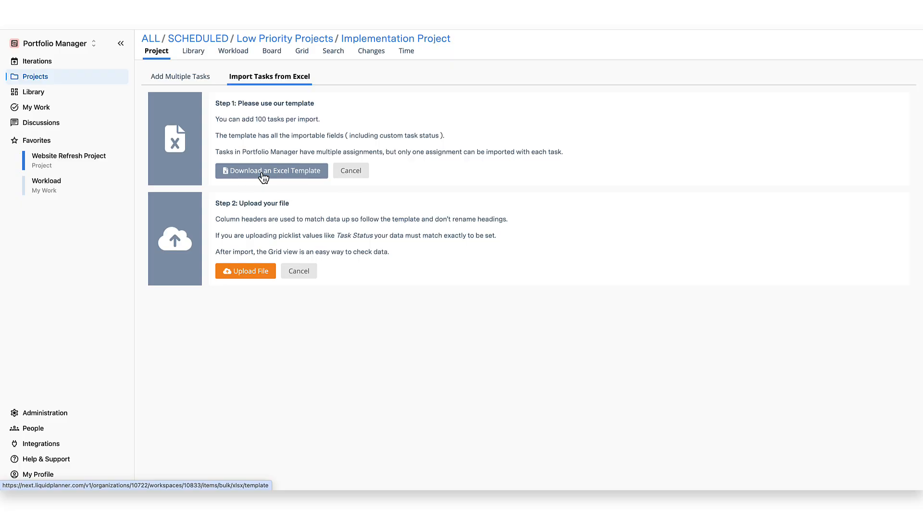
pyautogui.click(243, 277)
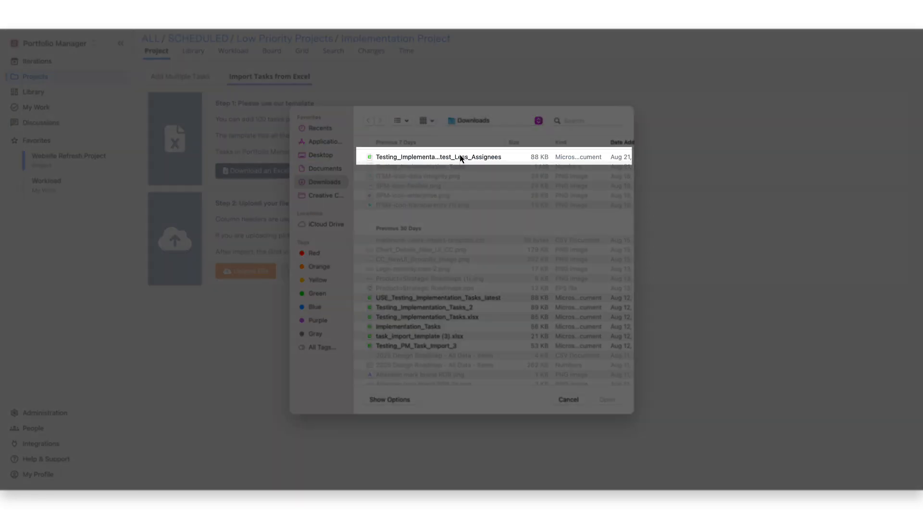
pyautogui.doubleClick(460, 158)
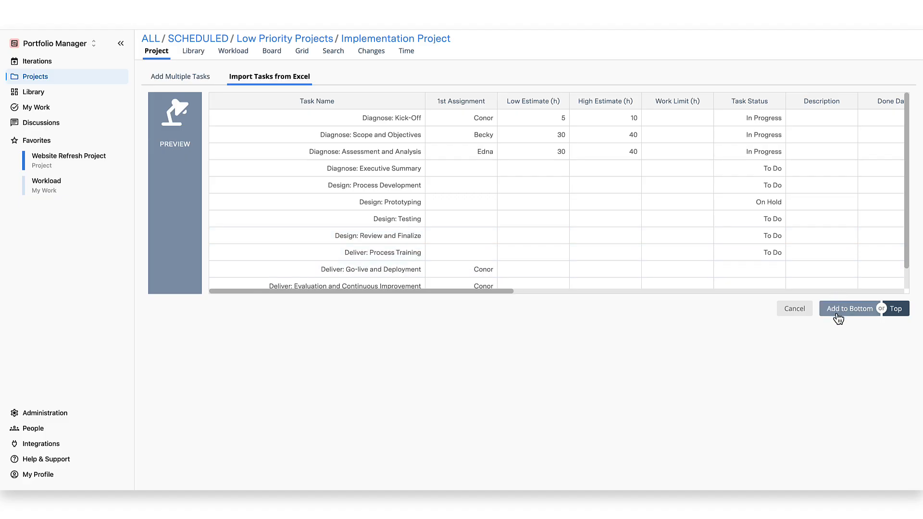
pyautogui.click(893, 312)
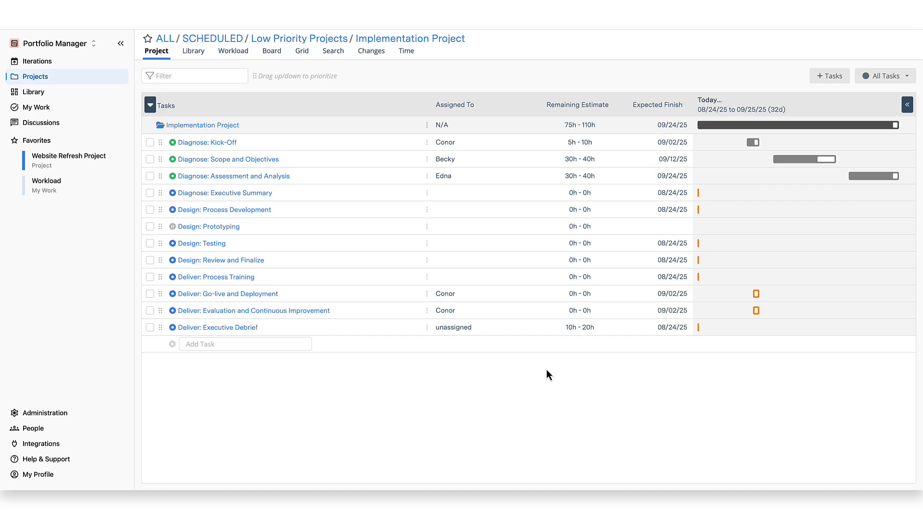
# Step: Add a first assignment to the Design: Process Development task and assign it to the person handling Diagnose: Assessment and Analysis
pyautogui.click(275, 211)
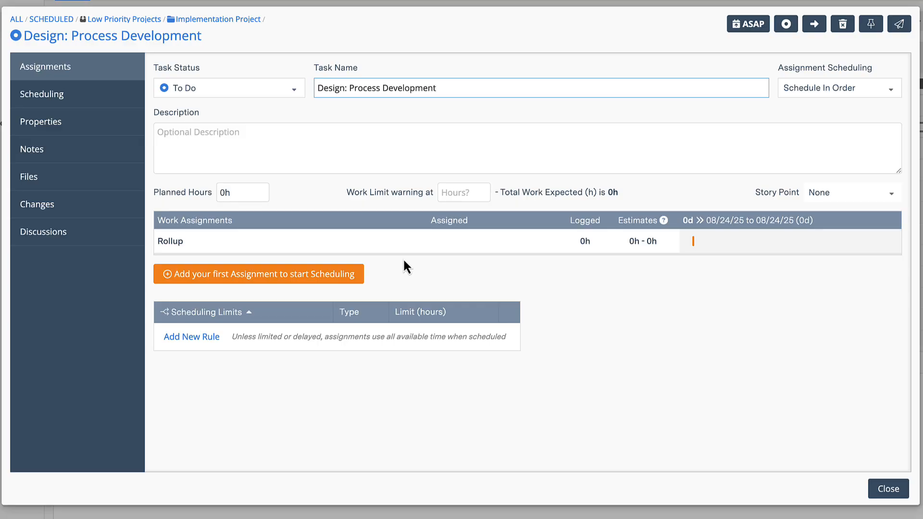
pyautogui.click(336, 279)
pyautogui.click(453, 269)
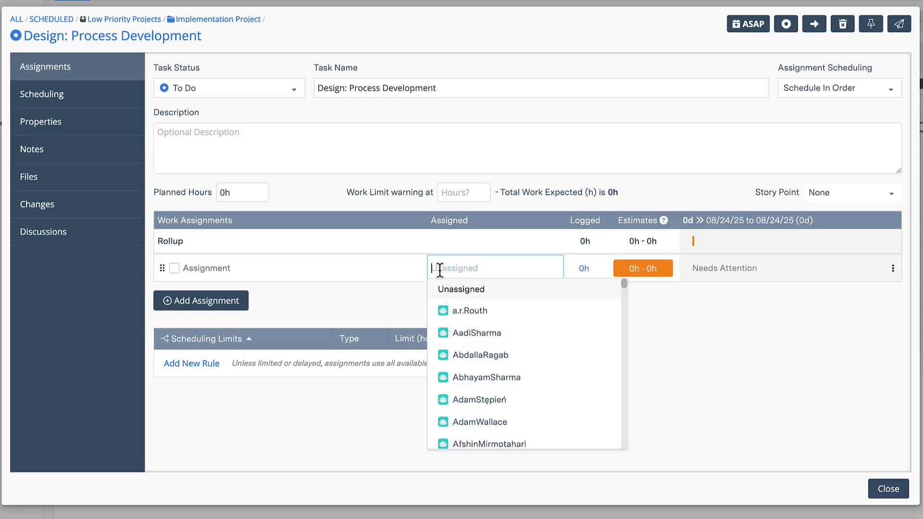
pyautogui.write('Edna')
pyautogui.click(452, 289)
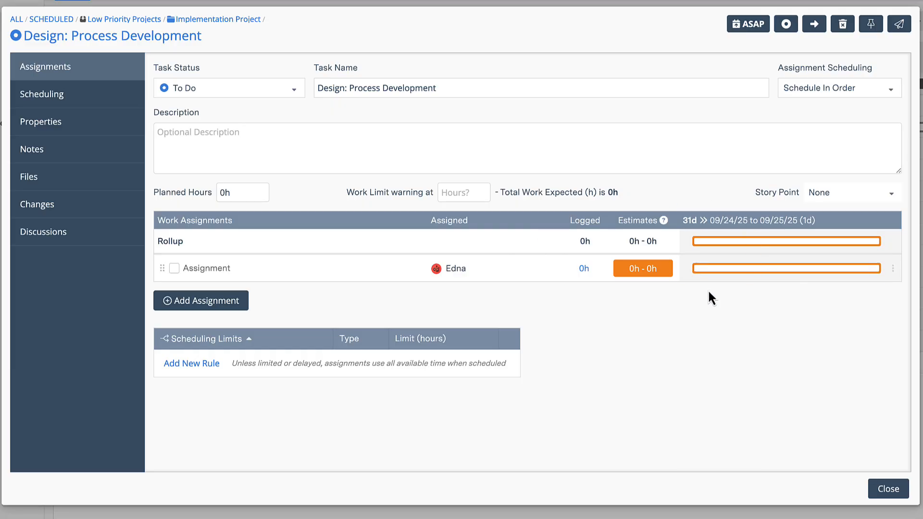
# Step: Set the assignment's remaining estimate to 20h low and 40h high, save it, and close the Design: Process Development task
pyautogui.click(641, 269)
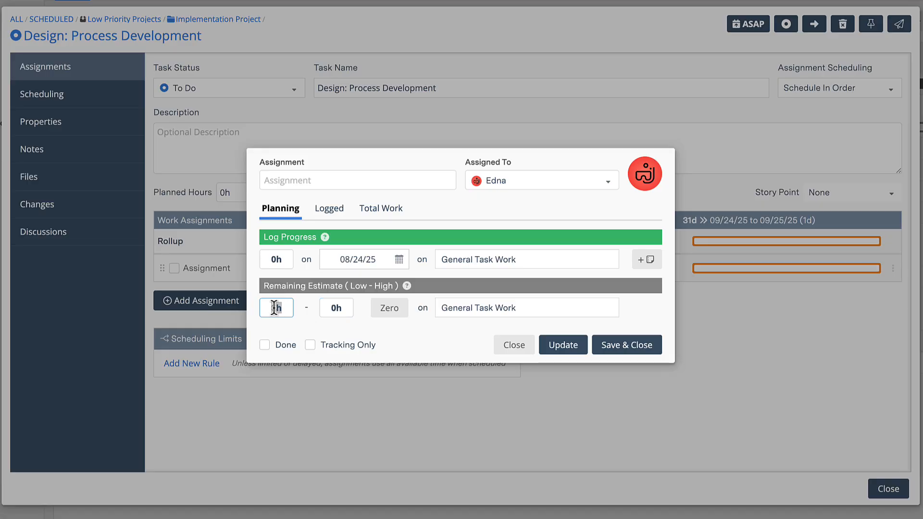
pyautogui.write('20')
pyautogui.press('Tab')
pyautogui.write('40')
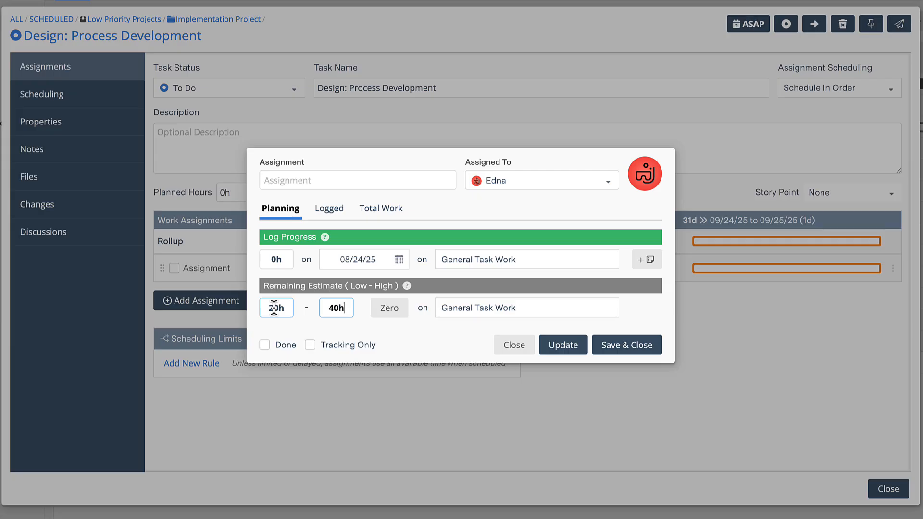
pyautogui.click(392, 329)
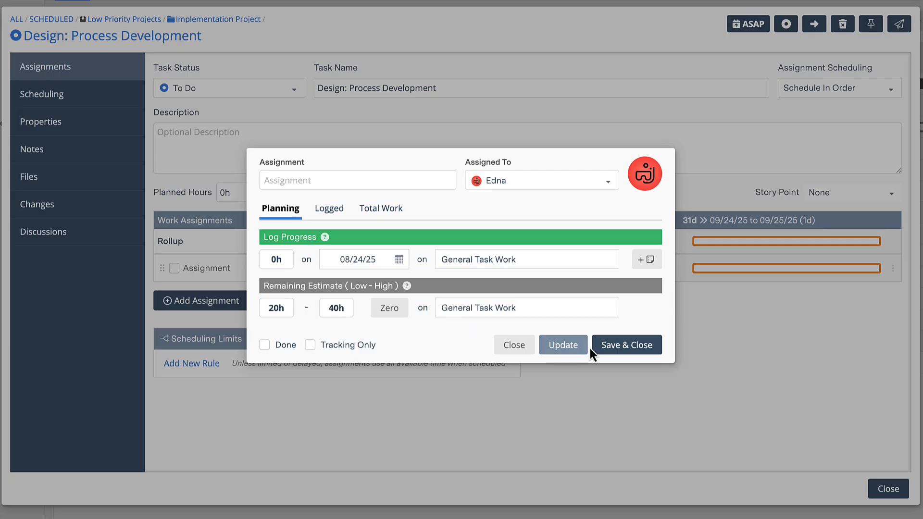
pyautogui.click(602, 355)
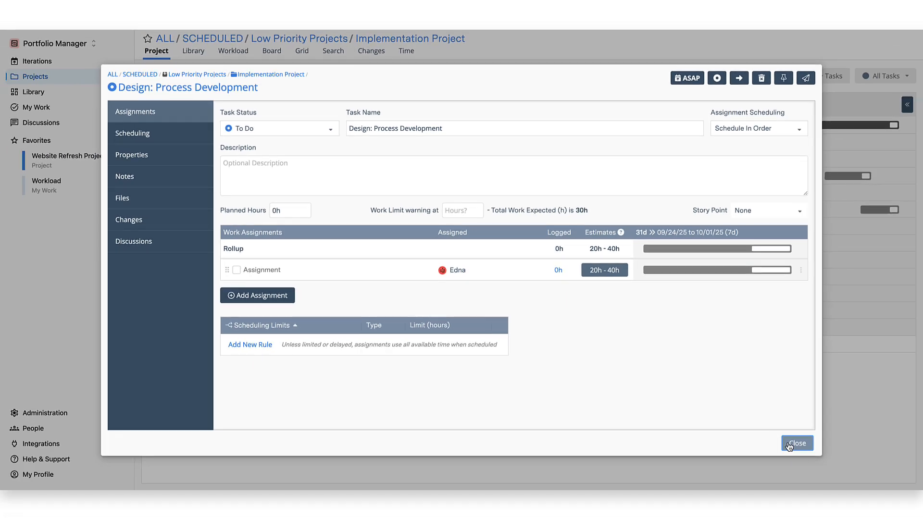
pyautogui.click(878, 489)
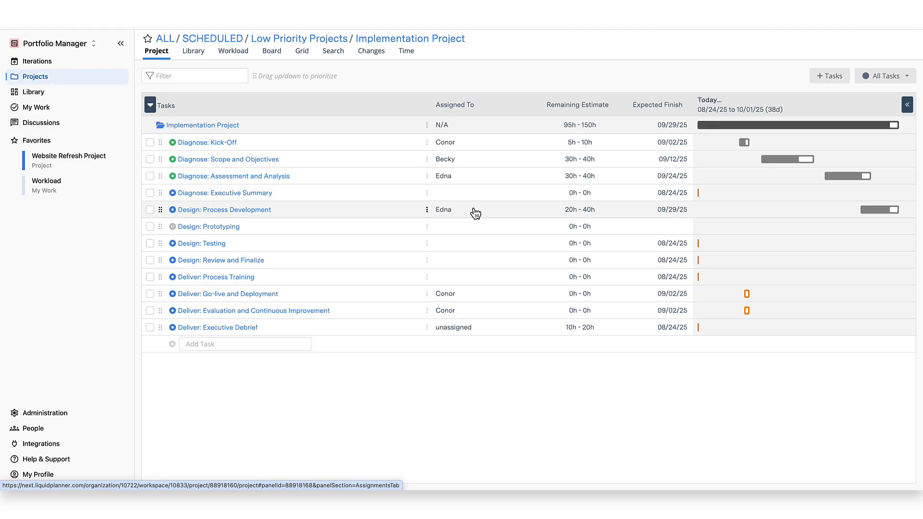
# Step: Examine the finish range and scheduling details of Design: Process Development, including its Schedule Priority options
pyautogui.moveTo(865, 214)
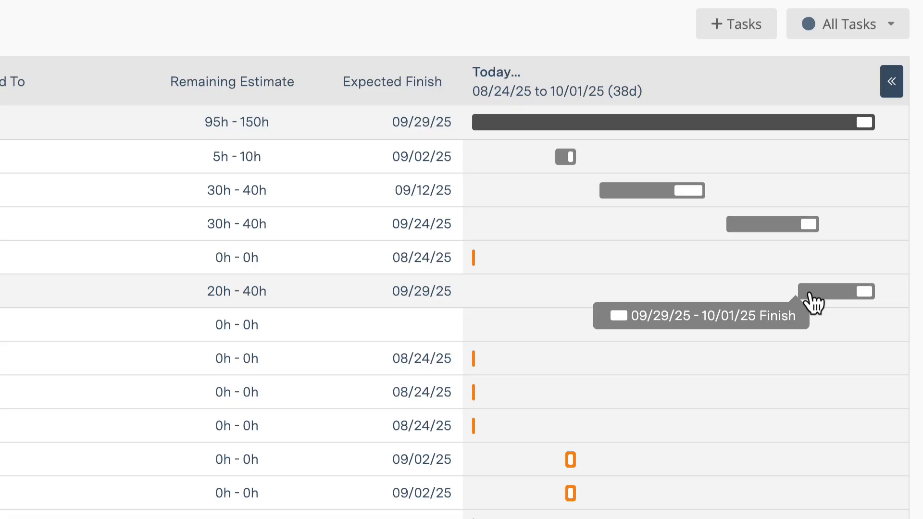
pyautogui.click(802, 294)
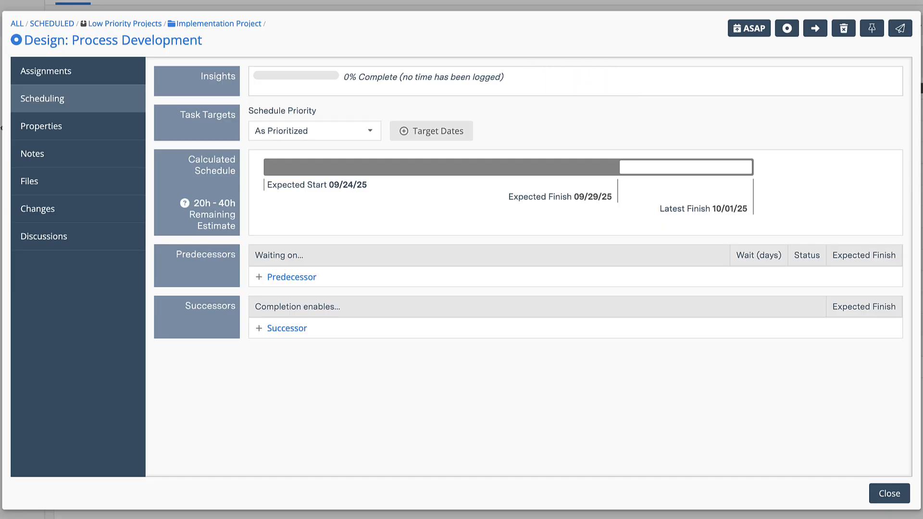
pyautogui.click(368, 131)
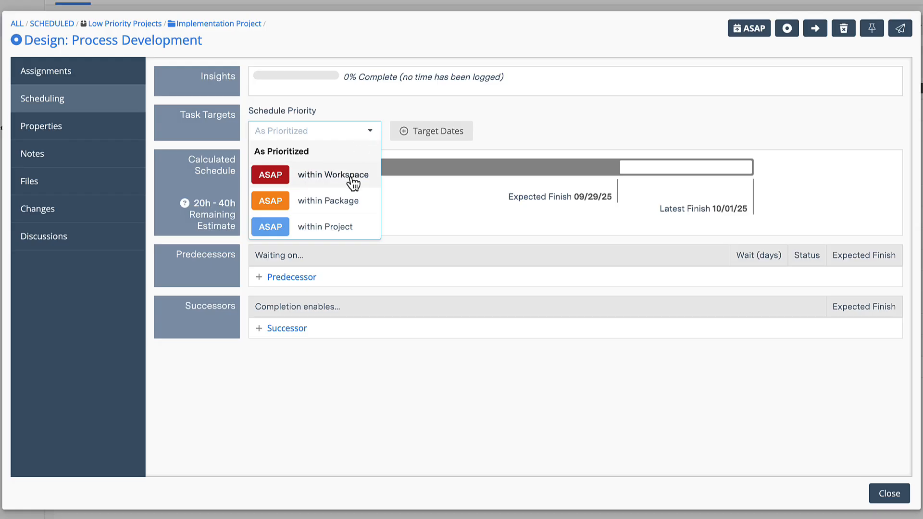
pyautogui.click(393, 154)
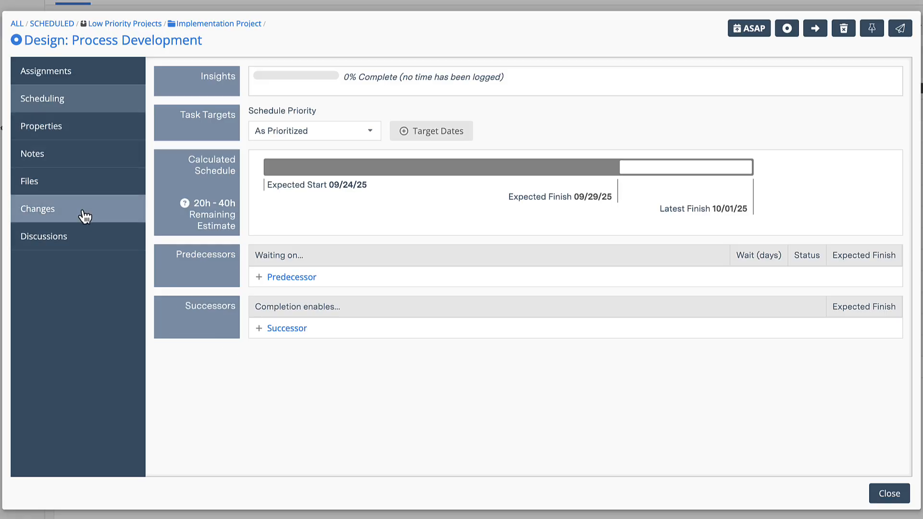
# Step: Review the properties, notes, files, change history and discussions of Design: Process Development, and close the task
pyautogui.click(84, 133)
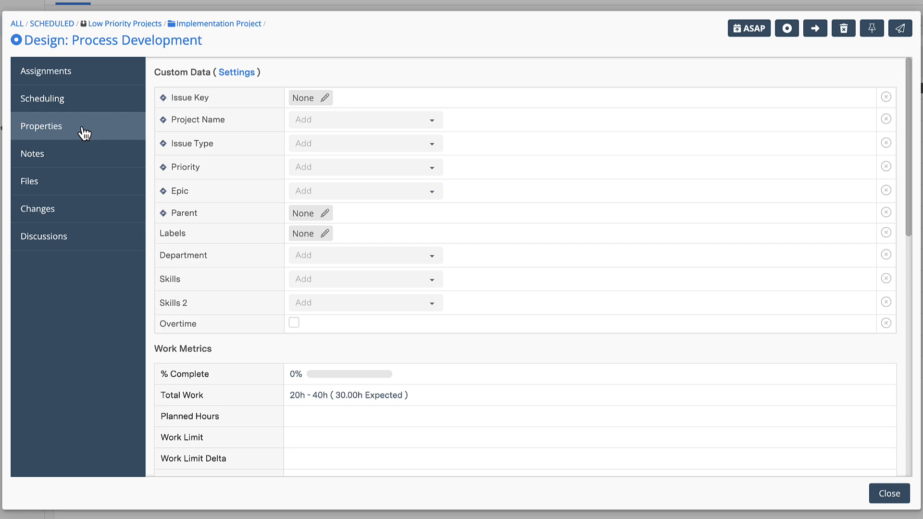
pyautogui.click(84, 152)
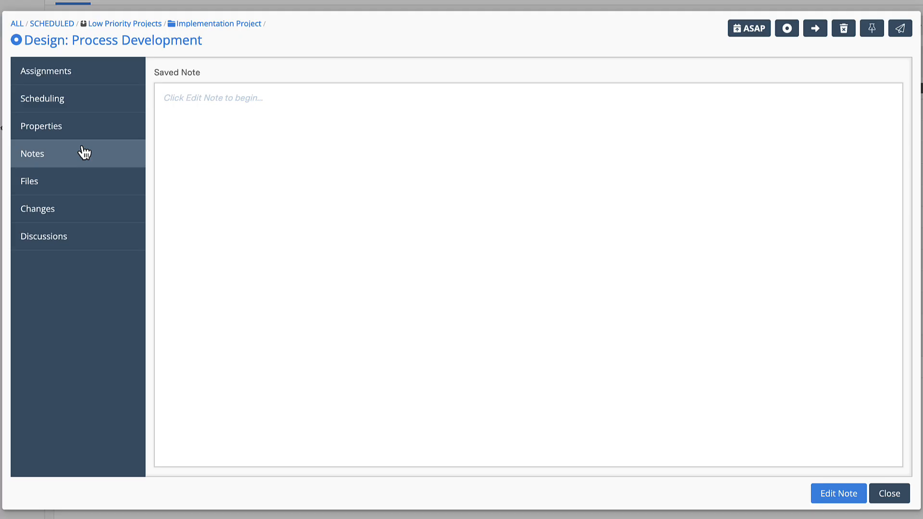
pyautogui.click(70, 186)
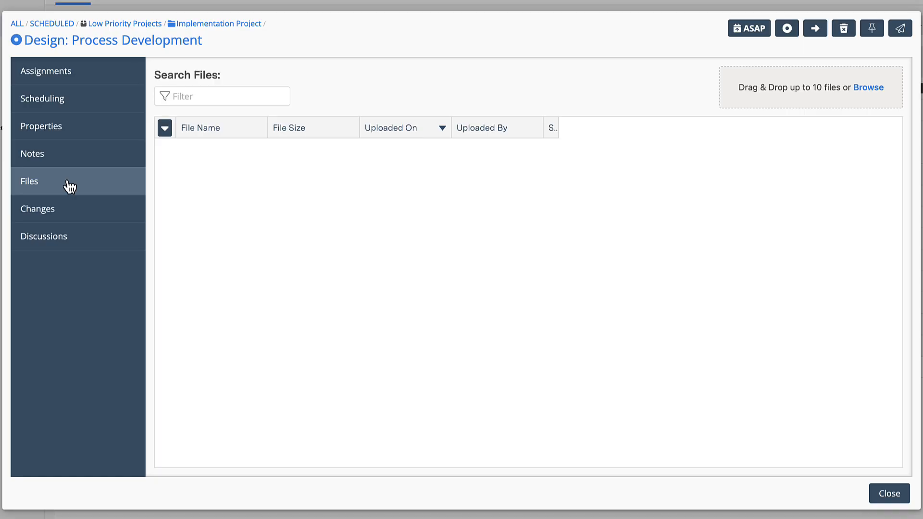
pyautogui.click(68, 212)
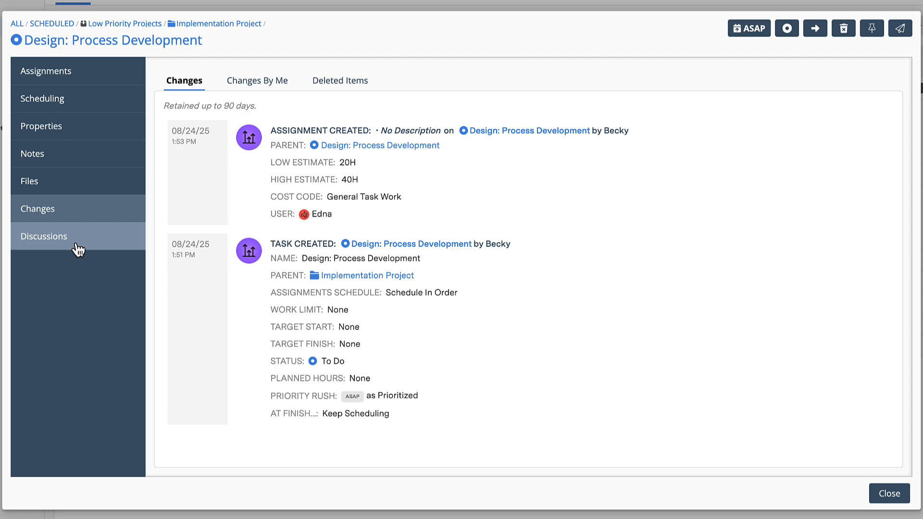
pyautogui.click(77, 248)
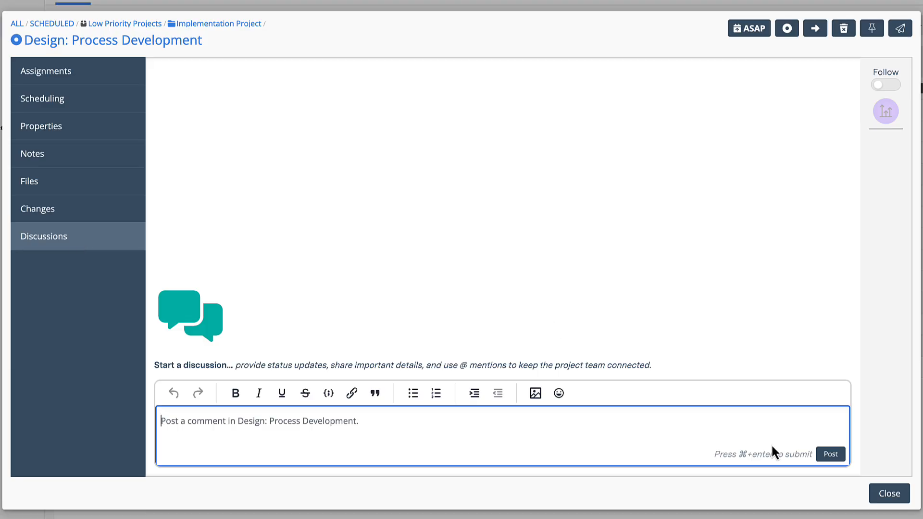
pyautogui.click(889, 494)
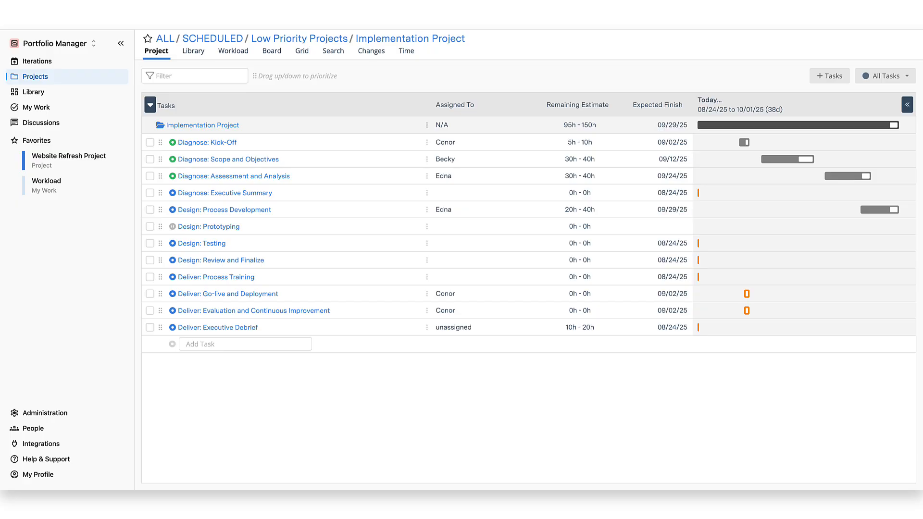
# Step: Create a project dashboard in the Implementation Project library named Implementation Project Dashboard with a Tiger Orange icon
pyautogui.click(195, 52)
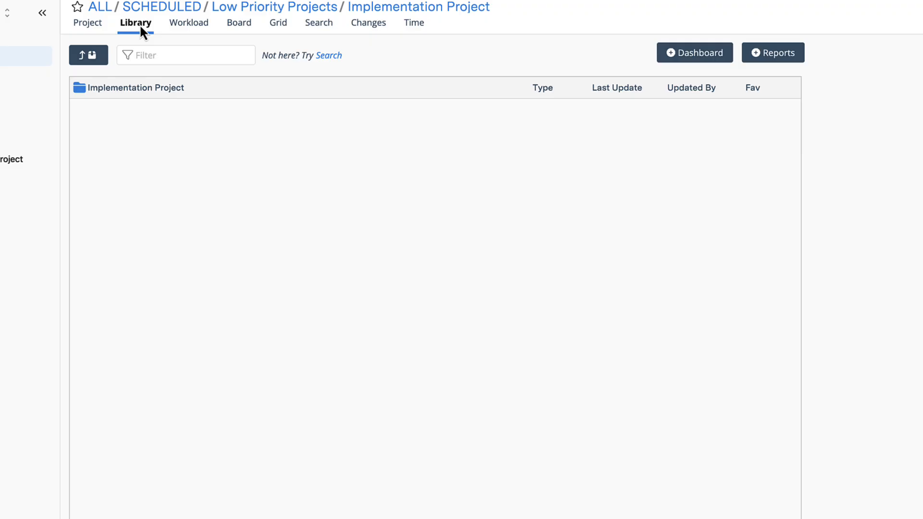
pyautogui.click(679, 64)
pyautogui.click(334, 287)
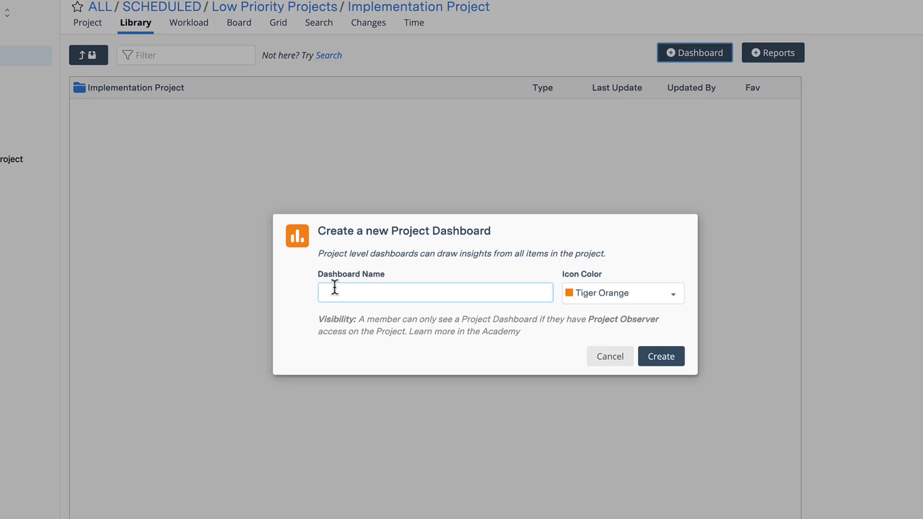
pyautogui.write('Implem')
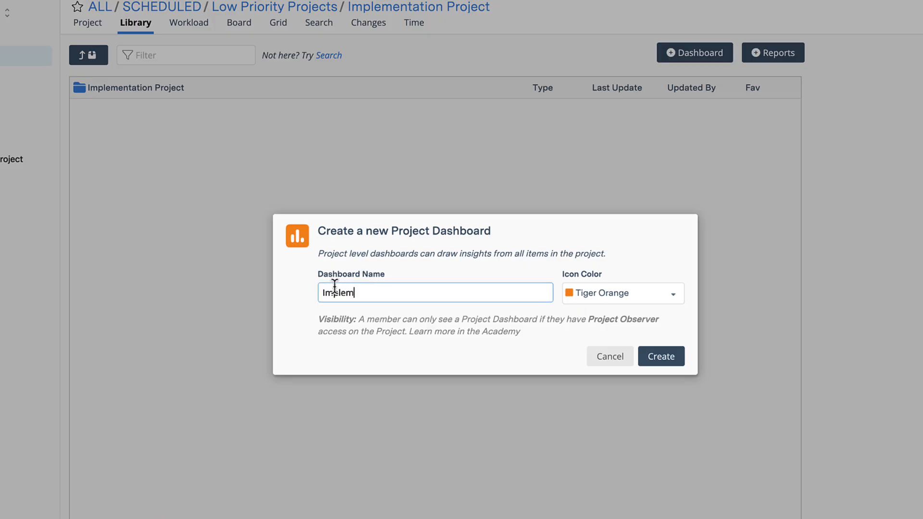
pyautogui.write('entation Project Dashboard')
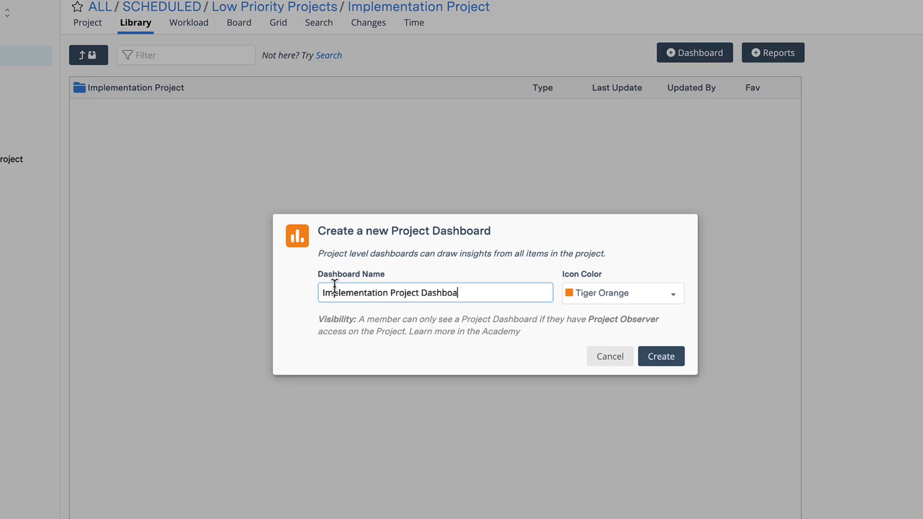
pyautogui.click(618, 306)
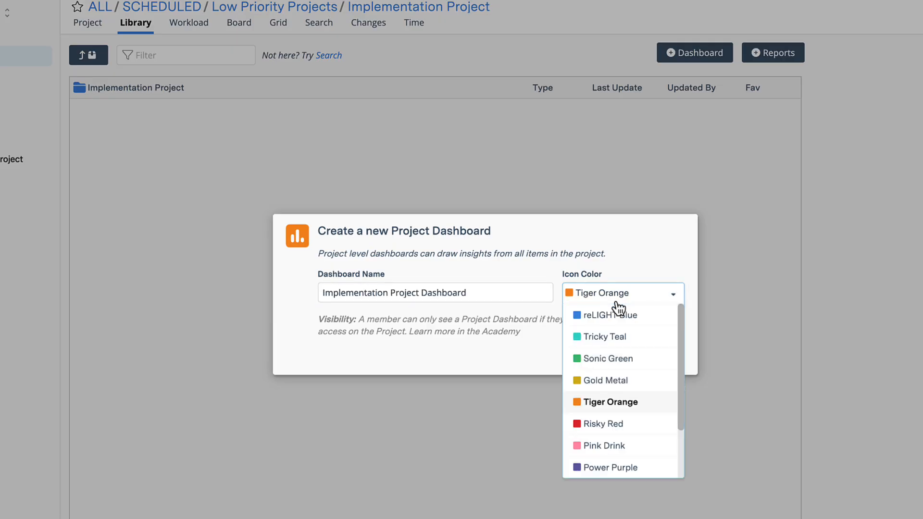
pyautogui.click(617, 304)
pyautogui.click(657, 364)
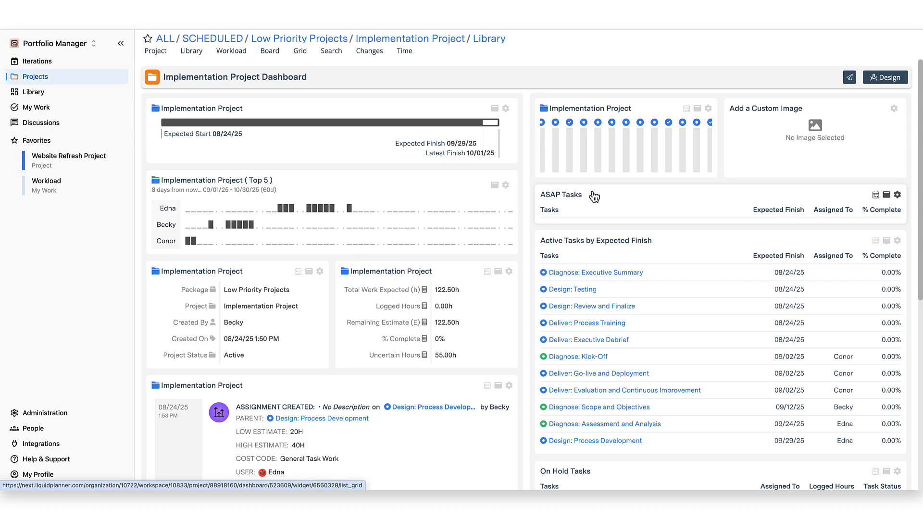
# Step: Examine the new dashboard's design mode, including guest access, settings and filters, and layout, and return to the finished dashboard
pyautogui.click(876, 84)
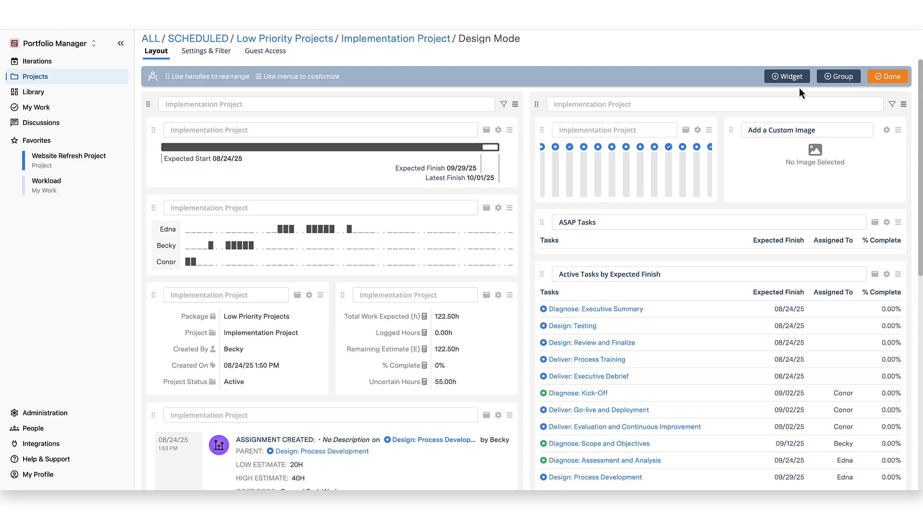
pyautogui.click(265, 51)
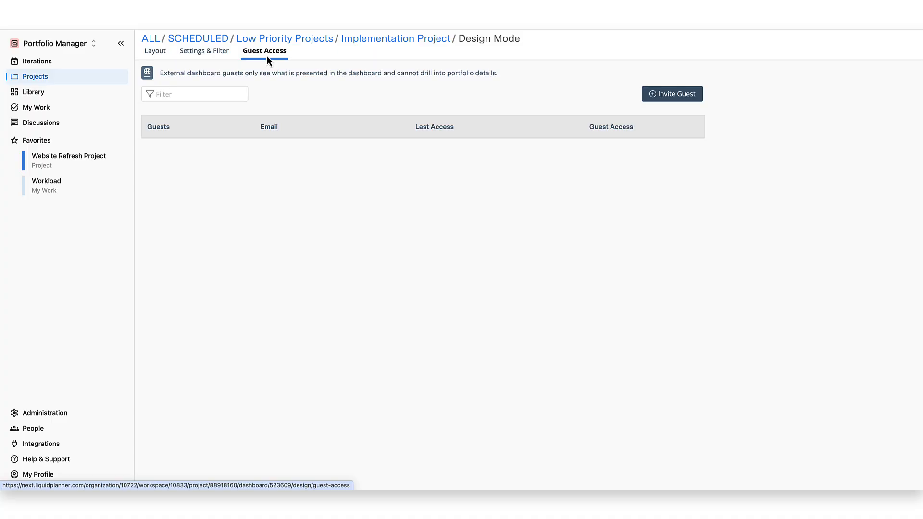
pyautogui.click(216, 54)
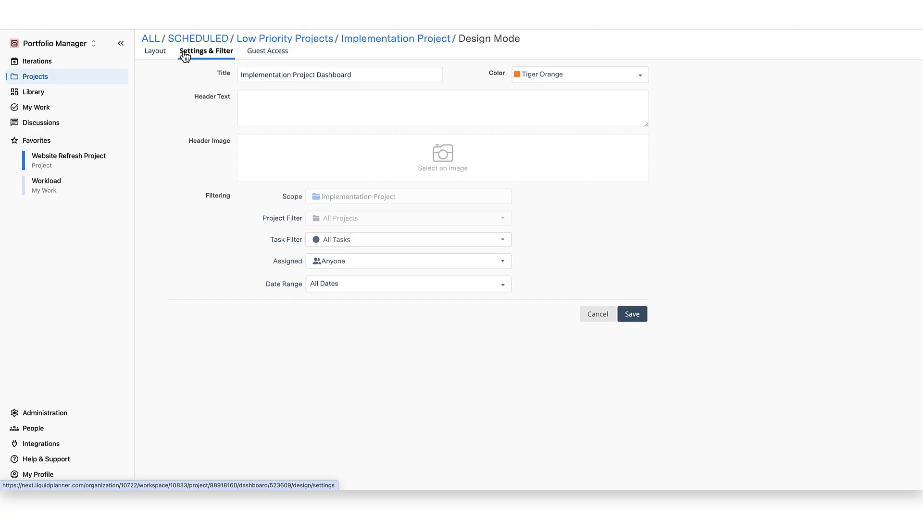
pyautogui.click(159, 54)
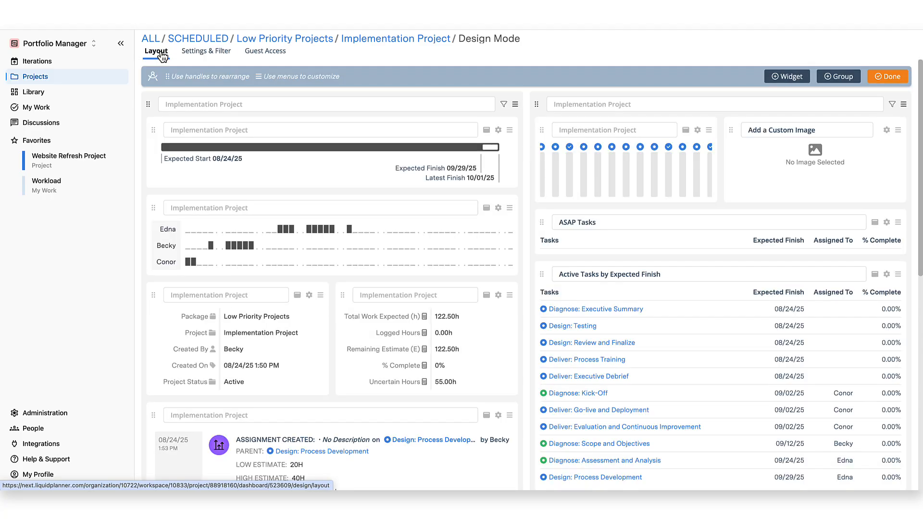
pyautogui.click(887, 76)
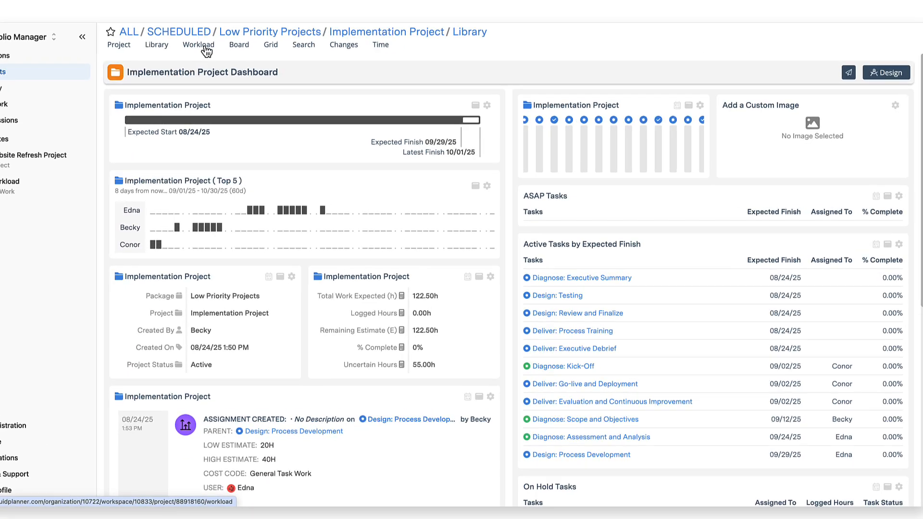
# Step: Examine the Implementation Project's workload, including the available time windows and task filter options
pyautogui.click(232, 51)
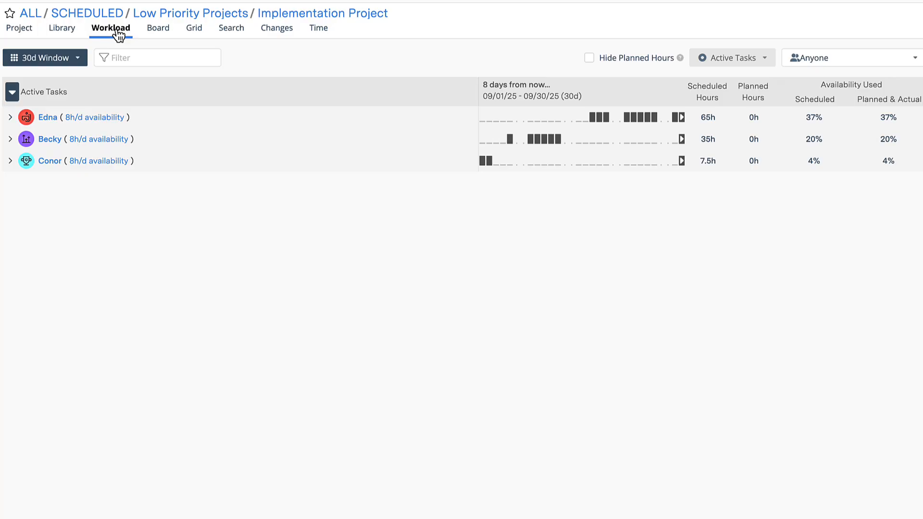
pyautogui.click(83, 68)
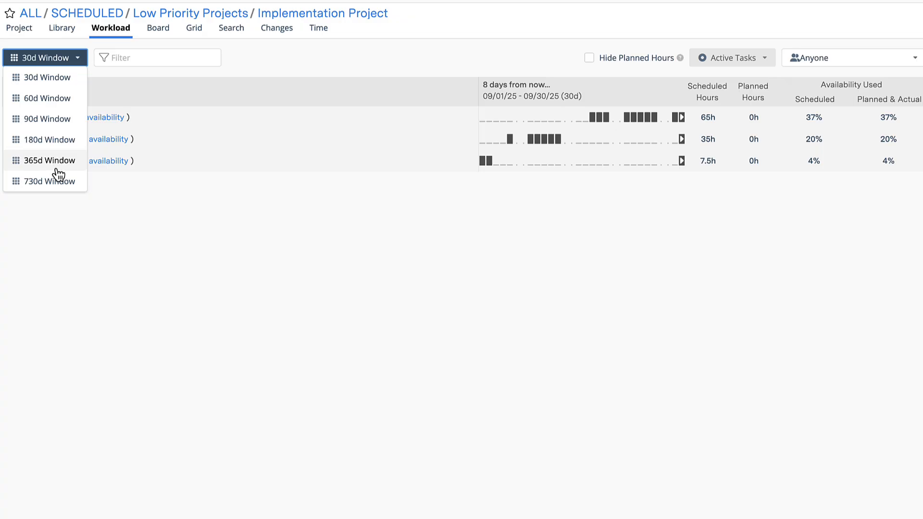
pyautogui.click(77, 61)
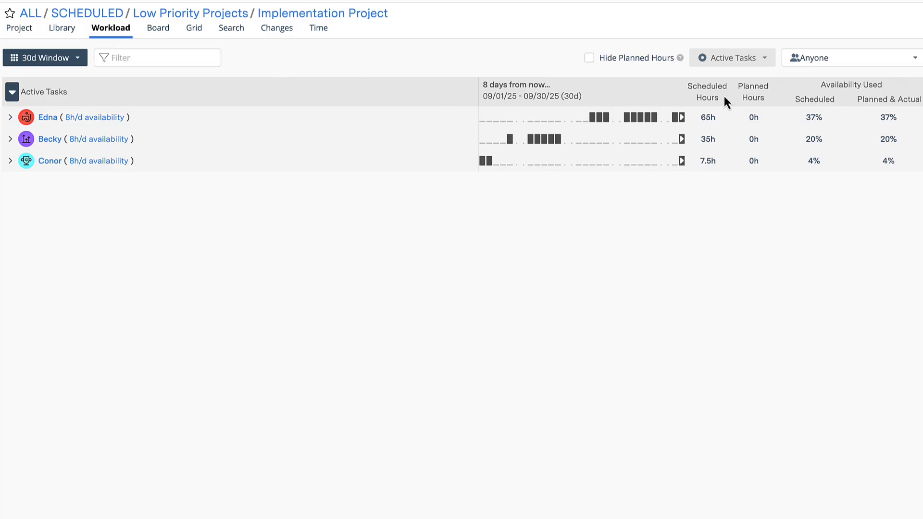
pyautogui.click(766, 60)
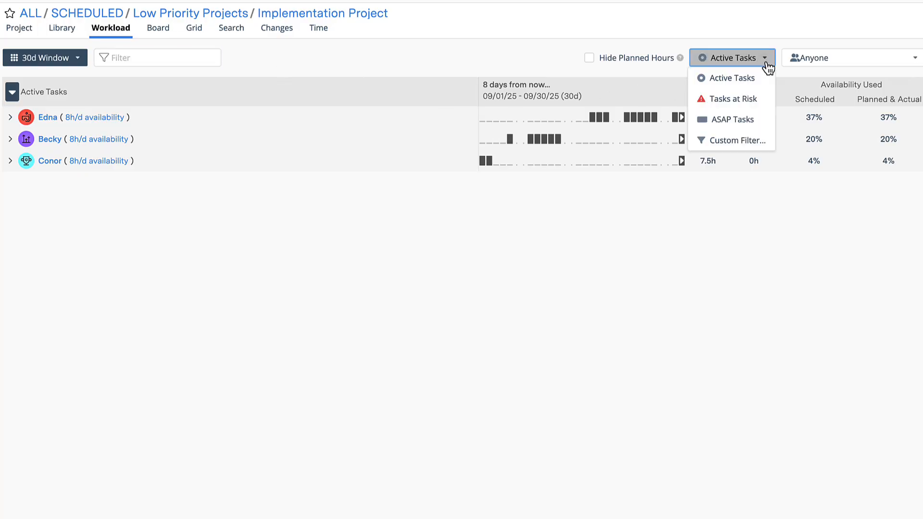
pyautogui.click(766, 61)
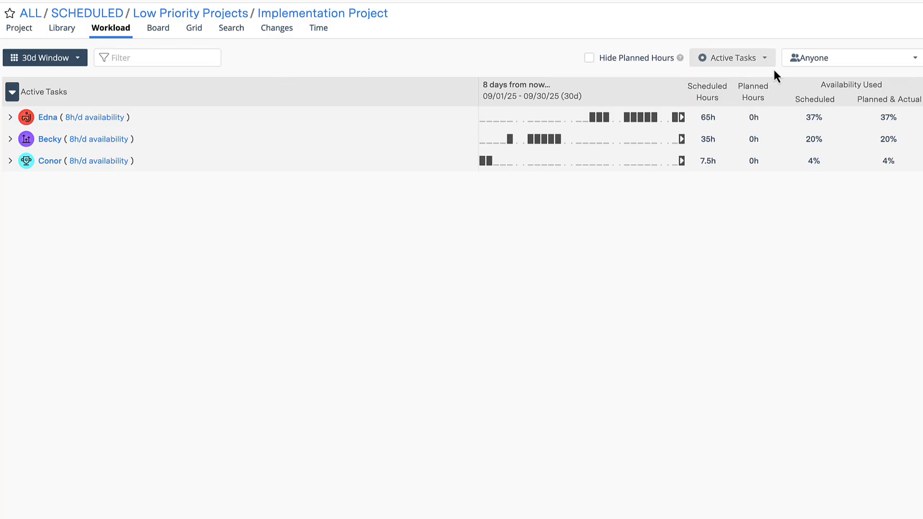
# Step: Filter the workload to the person assigned to Design: Process Development and expand that person's active tasks
pyautogui.click(839, 58)
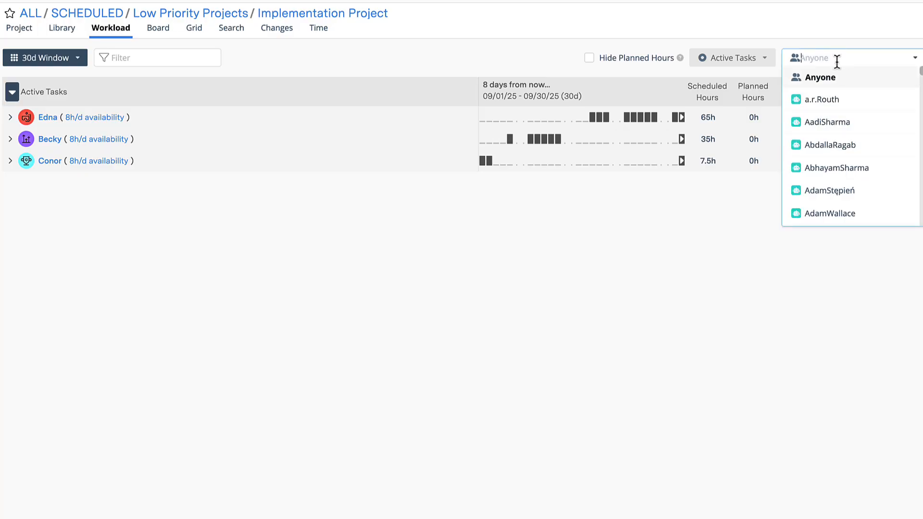
pyautogui.write('edna')
pyautogui.click(838, 77)
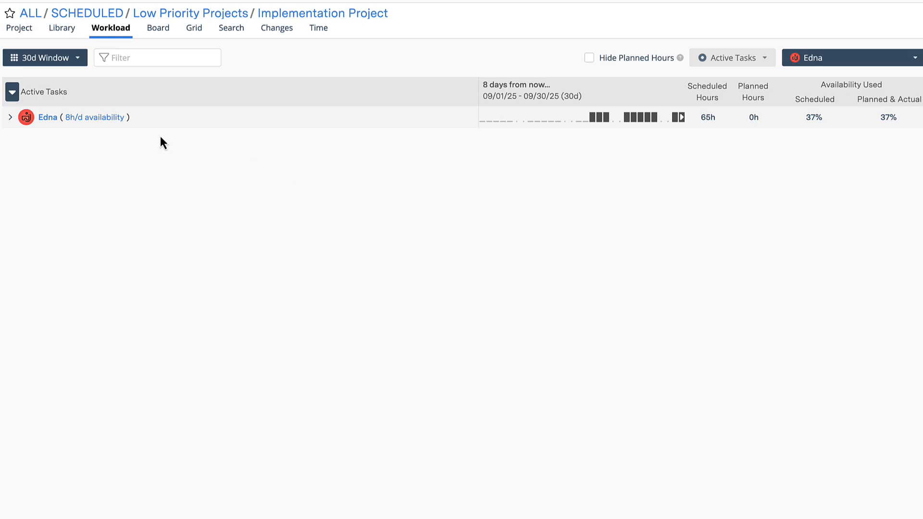
pyautogui.click(11, 117)
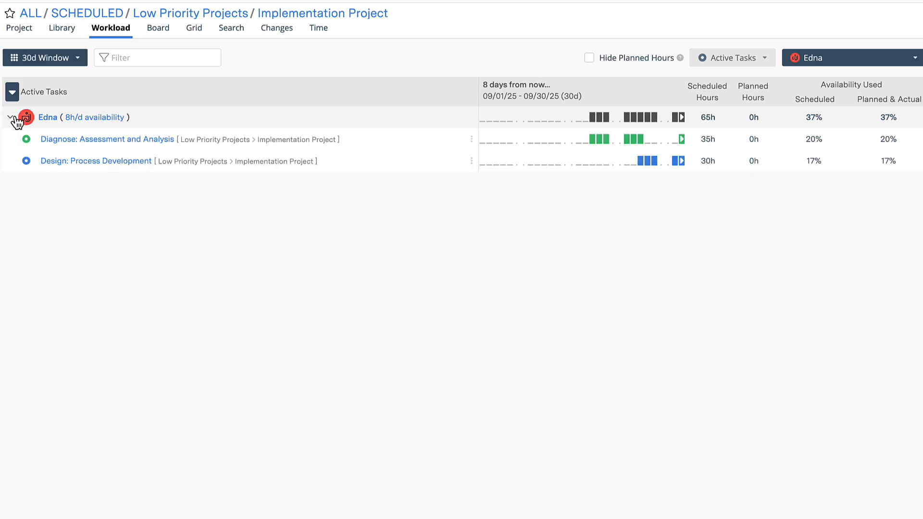
# Step: On the project board, move Diagnose: Scope and Objectives to Done and Design: Prototyping to In Review
pyautogui.click(158, 27)
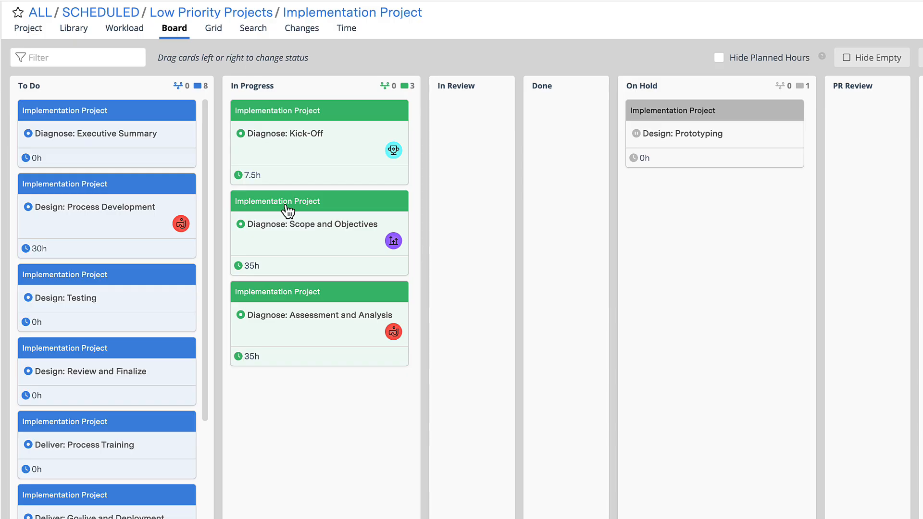
pyautogui.moveTo(288, 210); pyautogui.dragTo(584, 180)
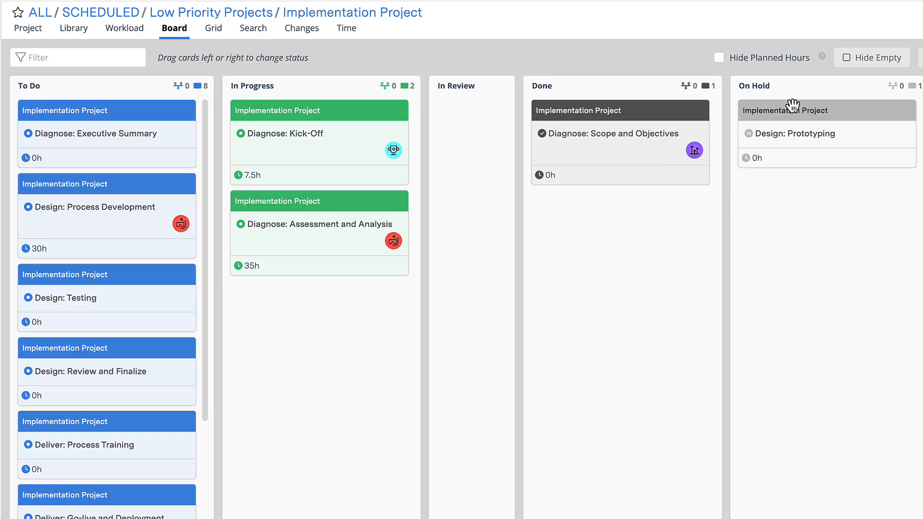
pyautogui.moveTo(788, 110); pyautogui.dragTo(488, 116)
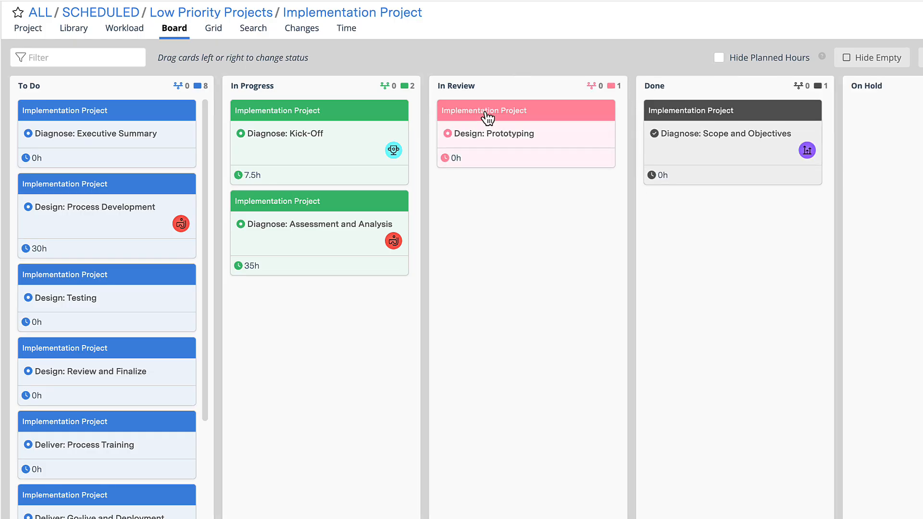
# Step: View the Design: Process Development task details from the board, and examine the column choices of the project grid without changing them
pyautogui.click(122, 217)
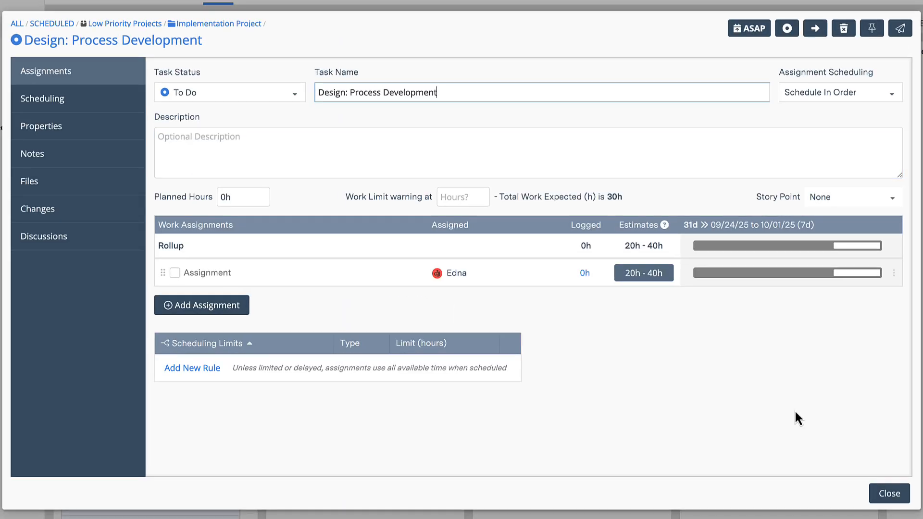
pyautogui.click(889, 494)
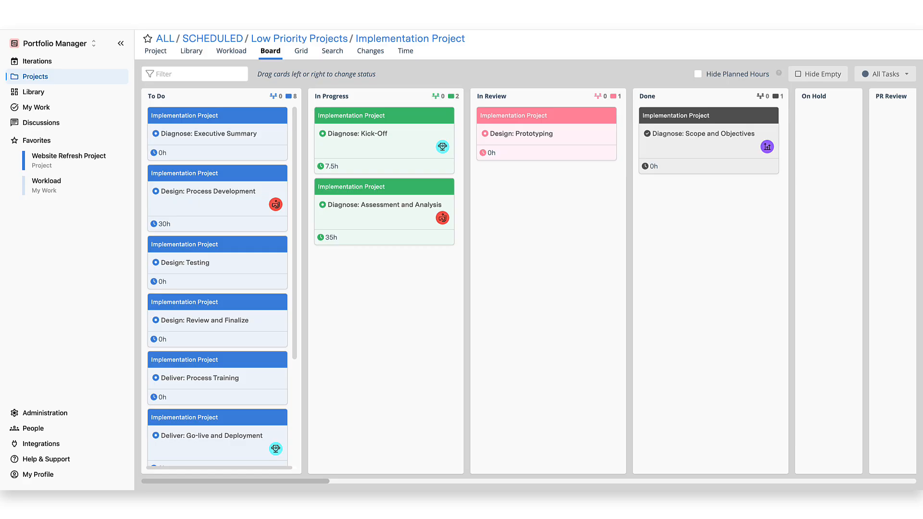
pyautogui.click(301, 52)
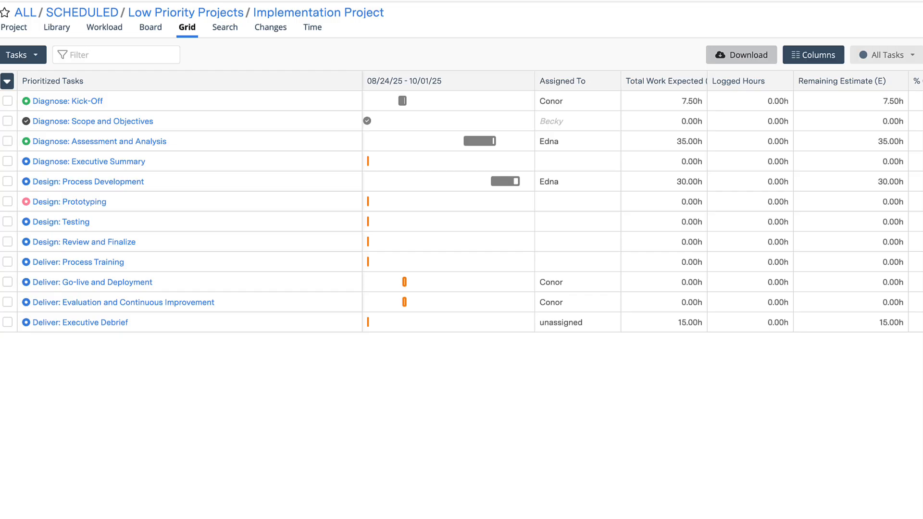
pyautogui.click(813, 63)
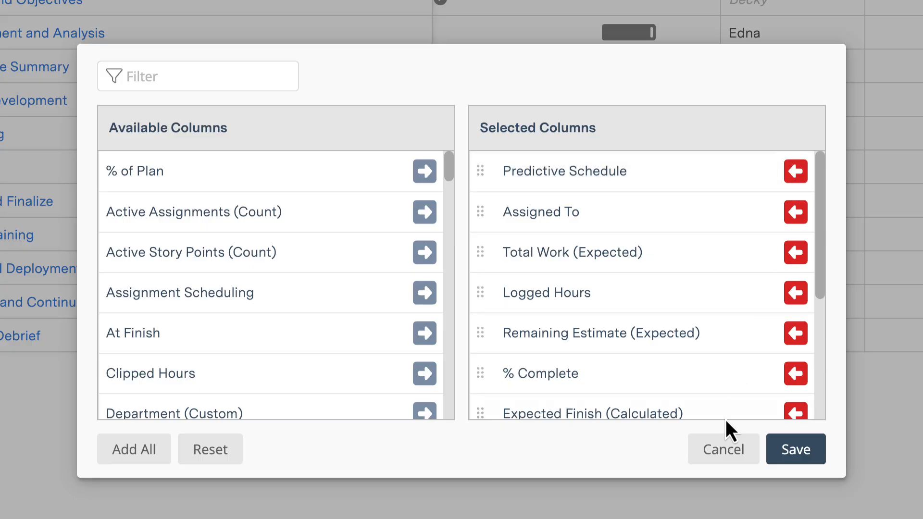
pyautogui.click(722, 450)
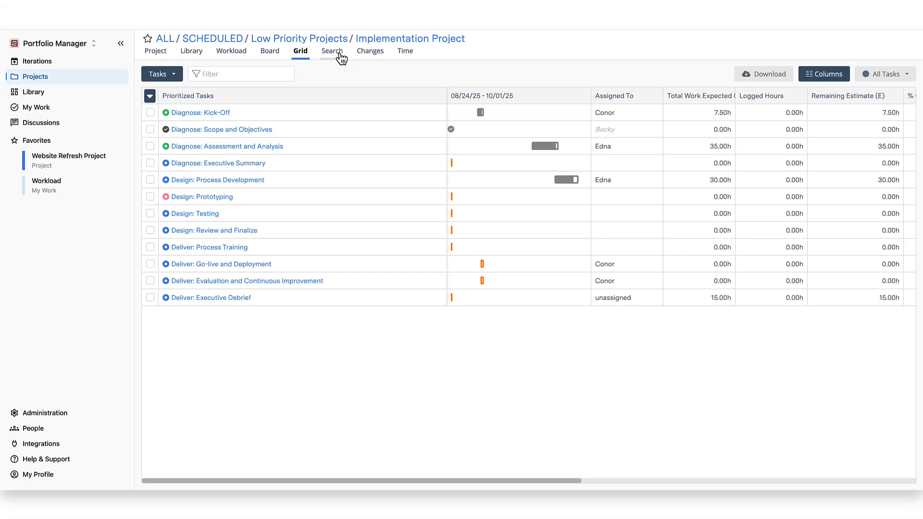
# Step: View the Implementation Project's search options for plan items, attached files, and dashboard and reports
pyautogui.click(337, 52)
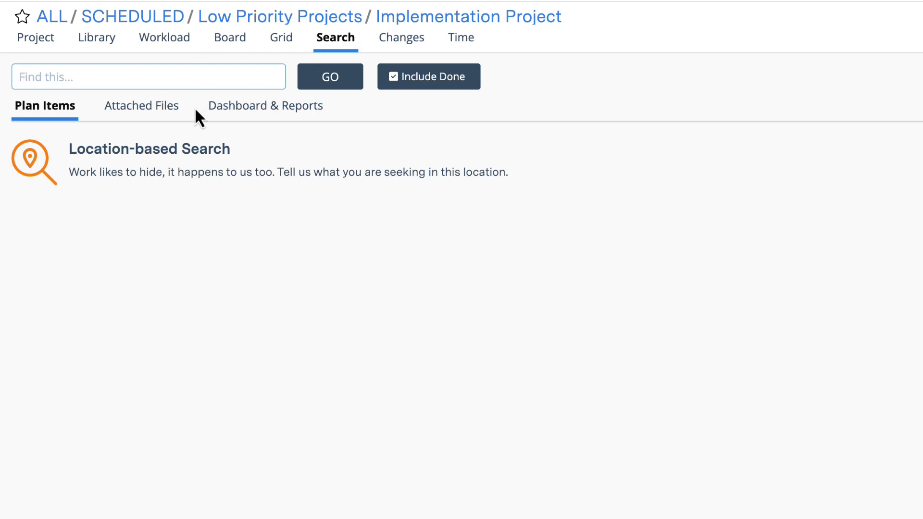
pyautogui.click(156, 118)
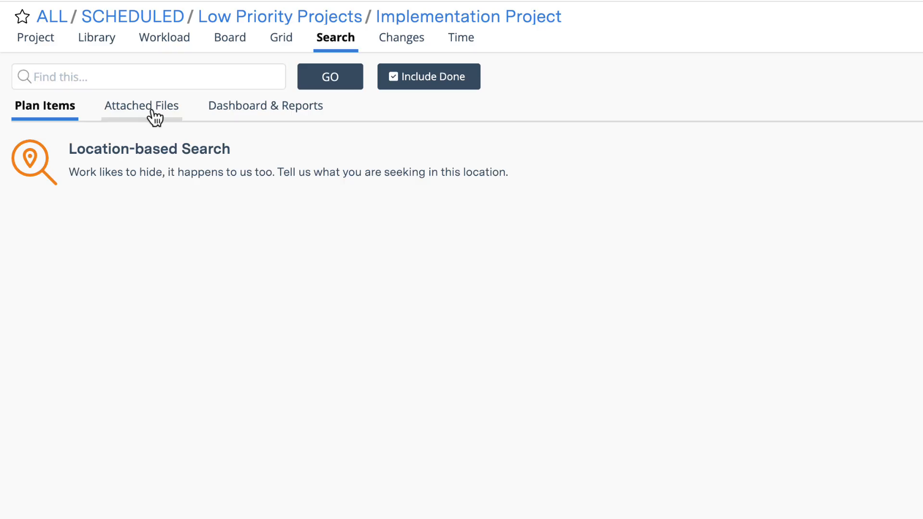
pyautogui.click(235, 115)
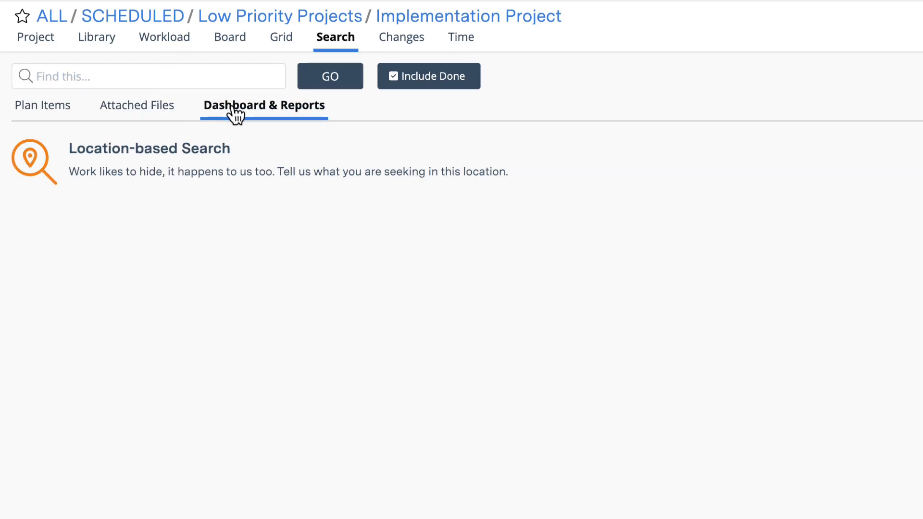
# Step: Review the Implementation Project's change history, including all changes, changes by me, and deleted items
pyautogui.click(402, 37)
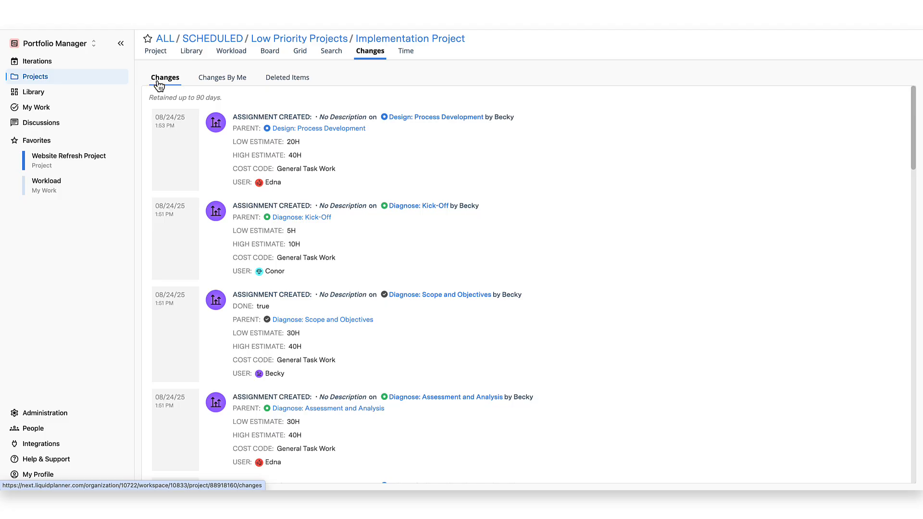
pyautogui.click(210, 82)
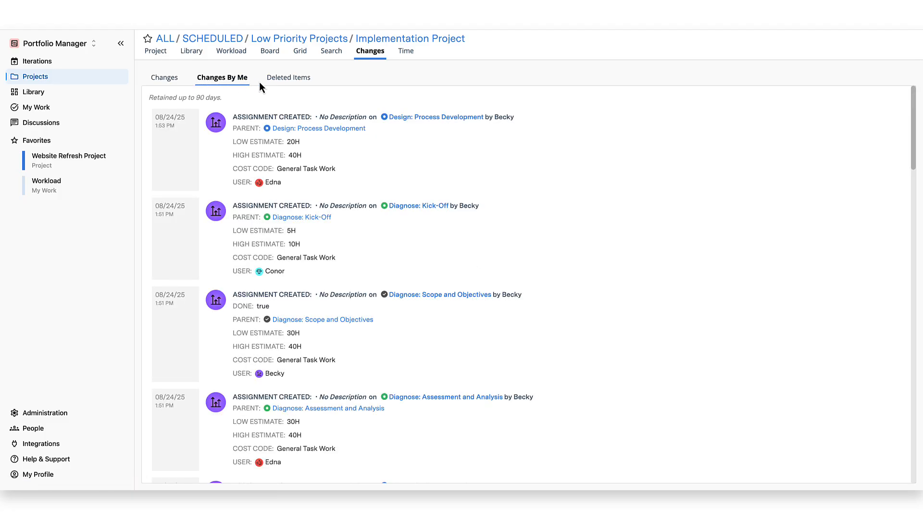
pyautogui.click(278, 82)
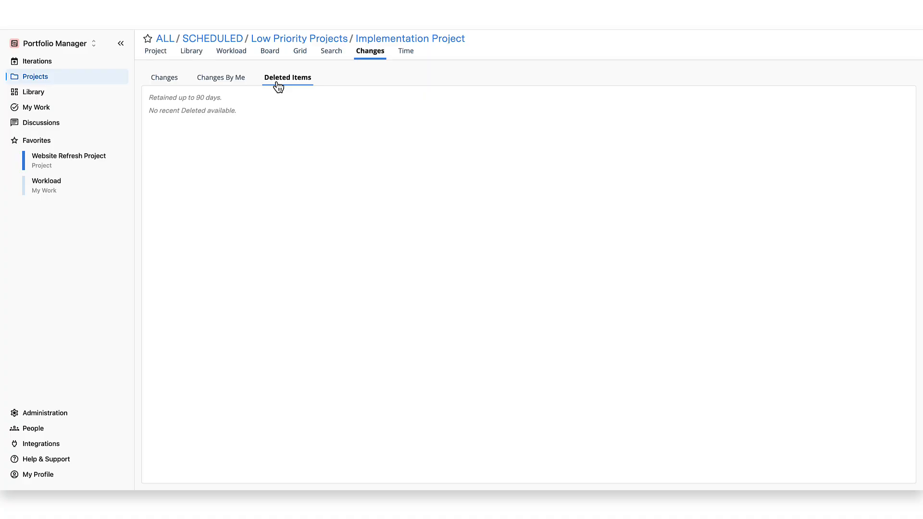
pyautogui.click(174, 82)
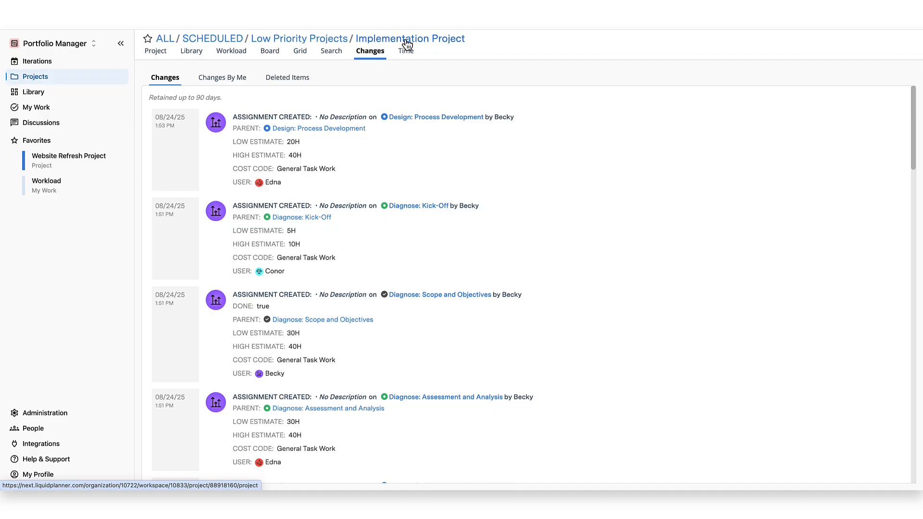
# Step: From the project's task list, open the scheduling details of Diagnose: Executive Summary and add target dates to the task
pyautogui.click(162, 57)
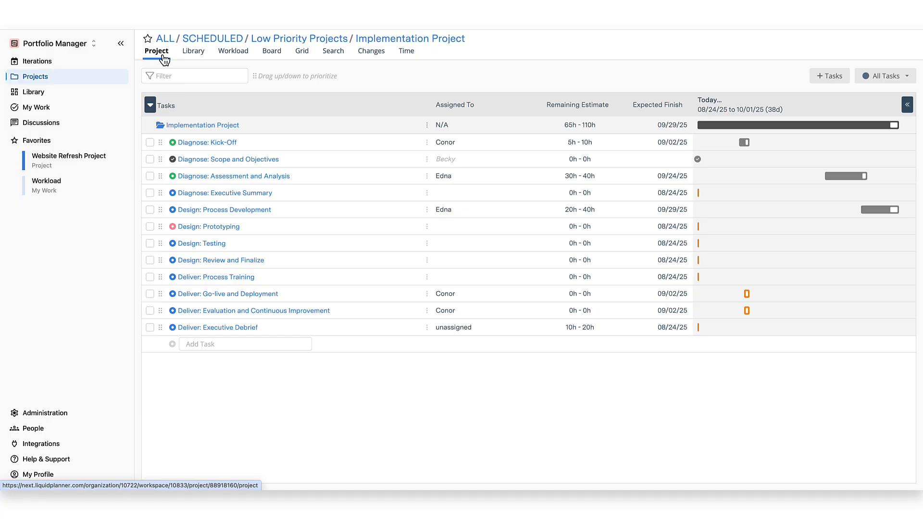
pyautogui.click(238, 193)
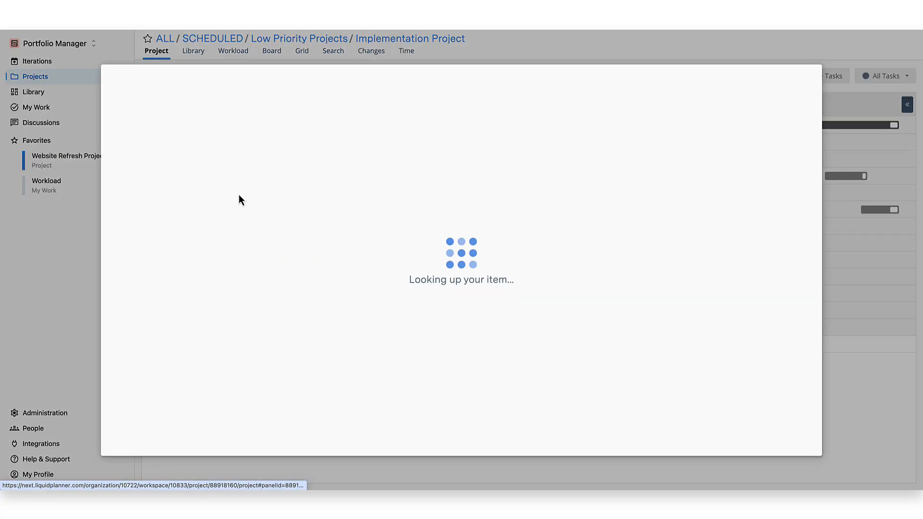
pyautogui.click(168, 136)
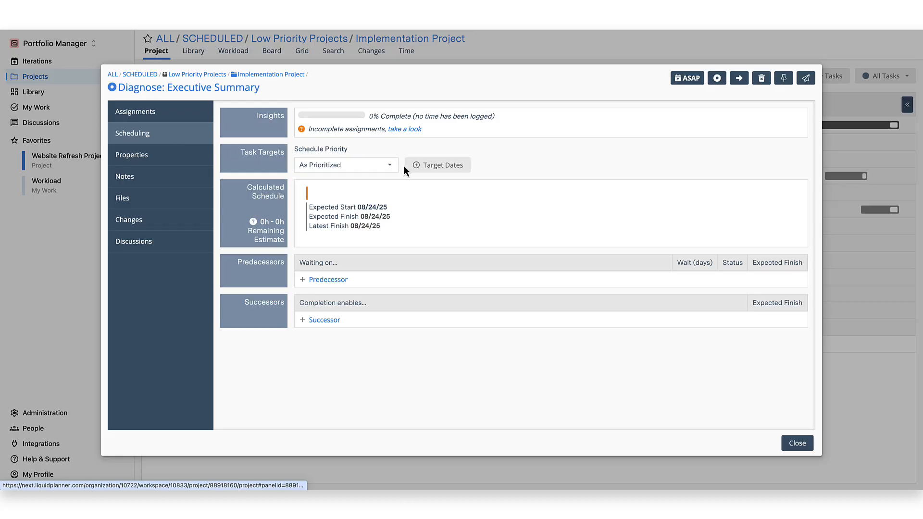
pyautogui.click(416, 171)
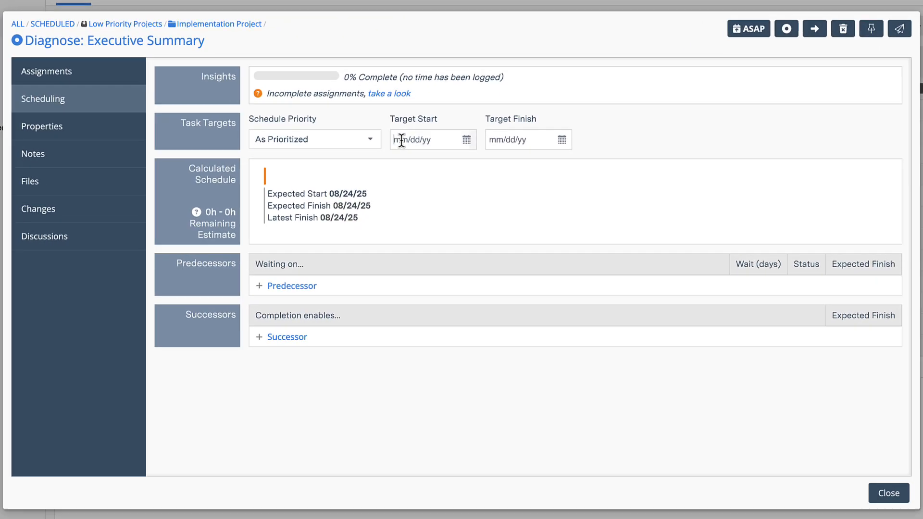
# Step: Set the task's target start to 08/25/25 and target finish to 08/28/25, and view the at-finish choices without changing them
pyautogui.click(414, 165)
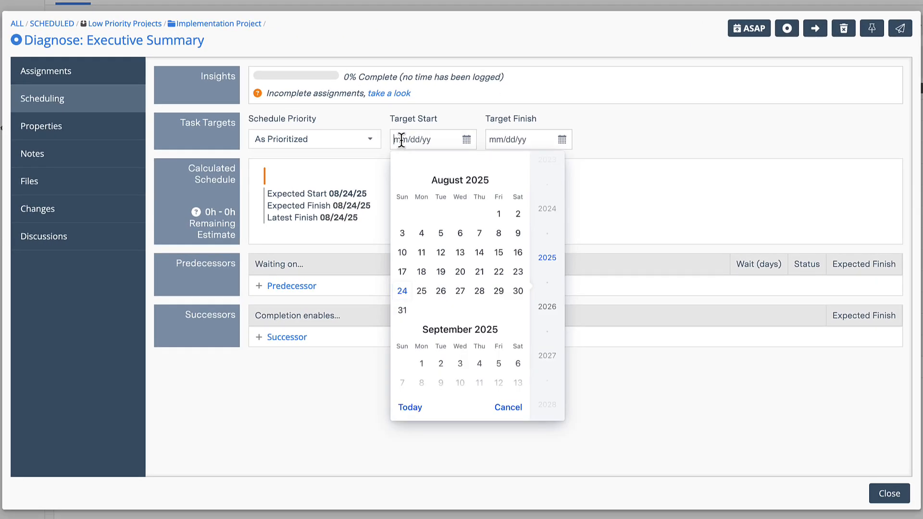
pyautogui.click(421, 291)
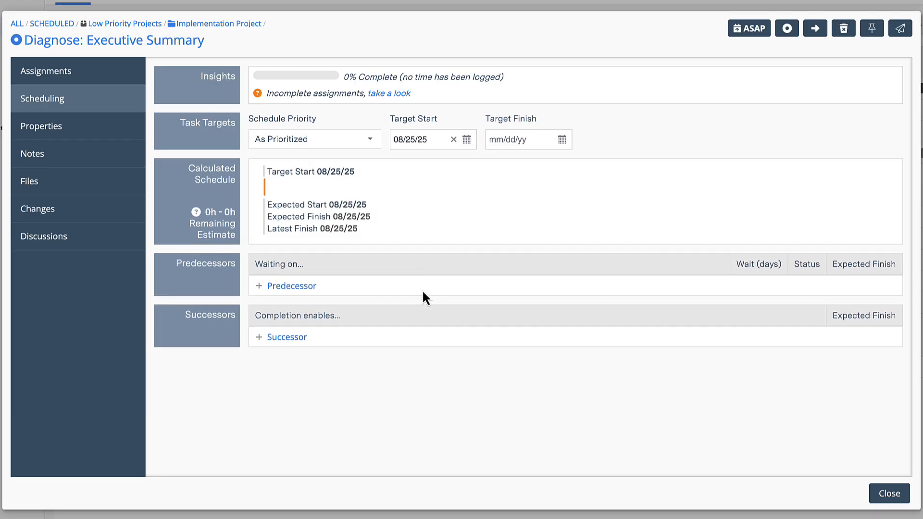
pyautogui.click(562, 140)
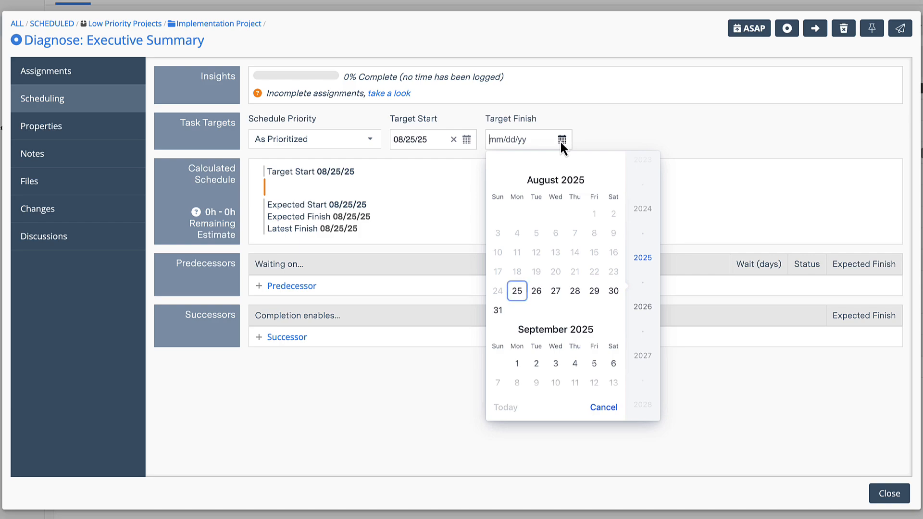
pyautogui.click(575, 291)
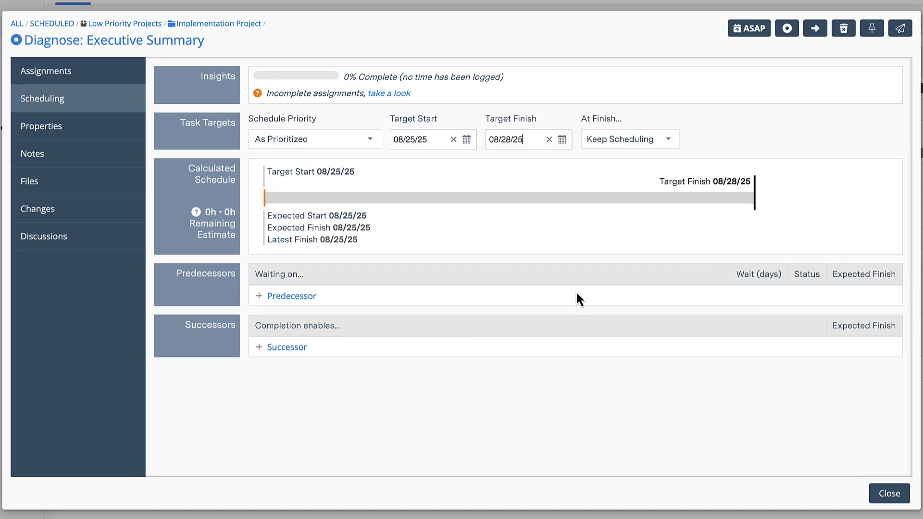
pyautogui.click(654, 143)
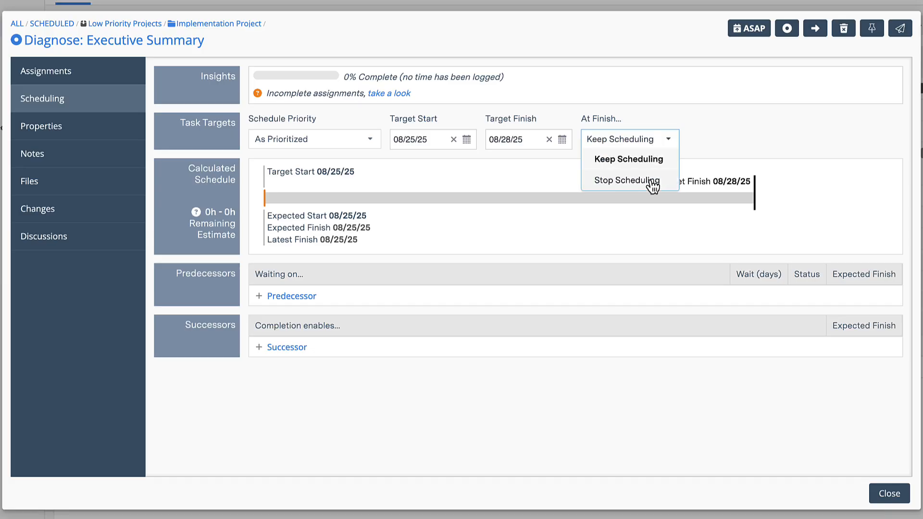
pyautogui.click(705, 135)
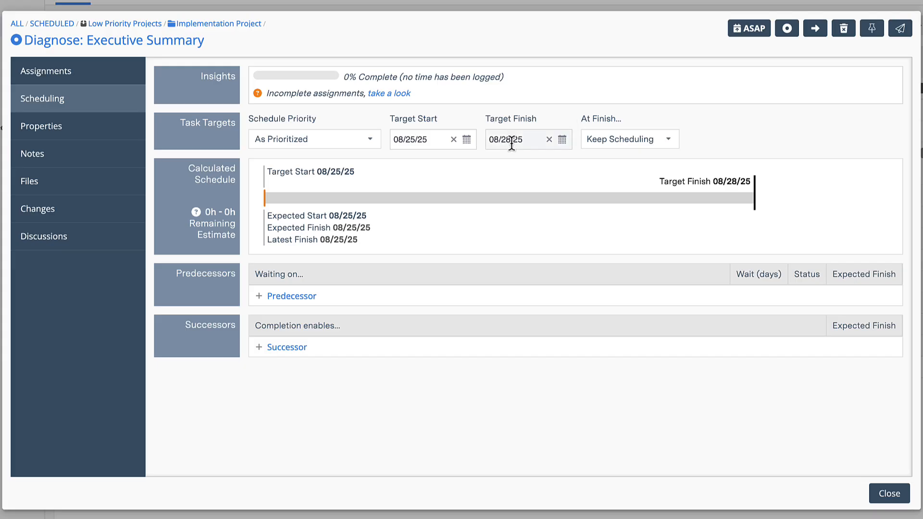
# Step: Set the target start to 08/13/25 and the target finish to 08/20/25 for Diagnose: Executive Summary, and close the task
pyautogui.click(426, 139)
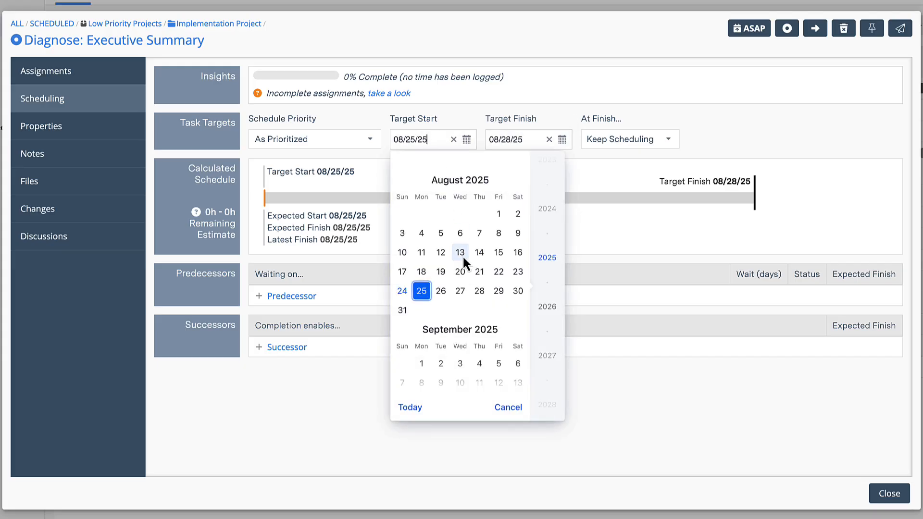
pyautogui.click(460, 252)
pyautogui.click(510, 147)
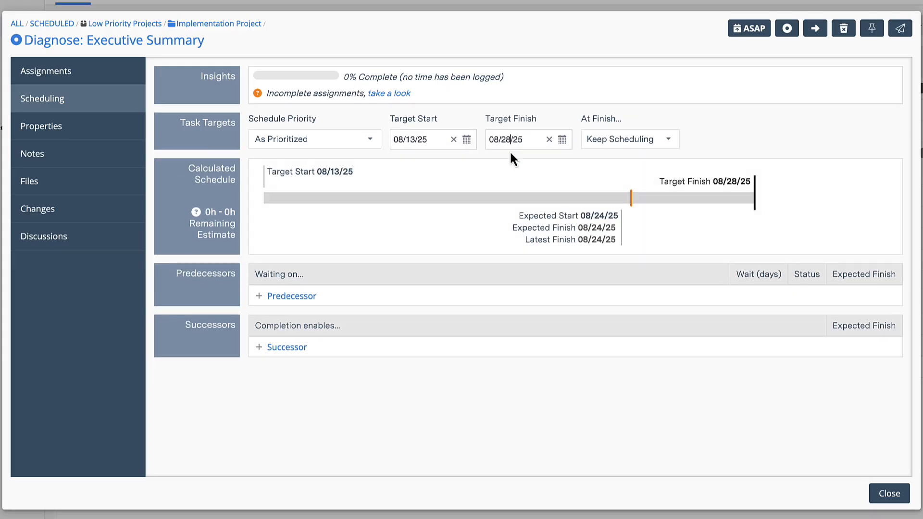
pyautogui.click(549, 269)
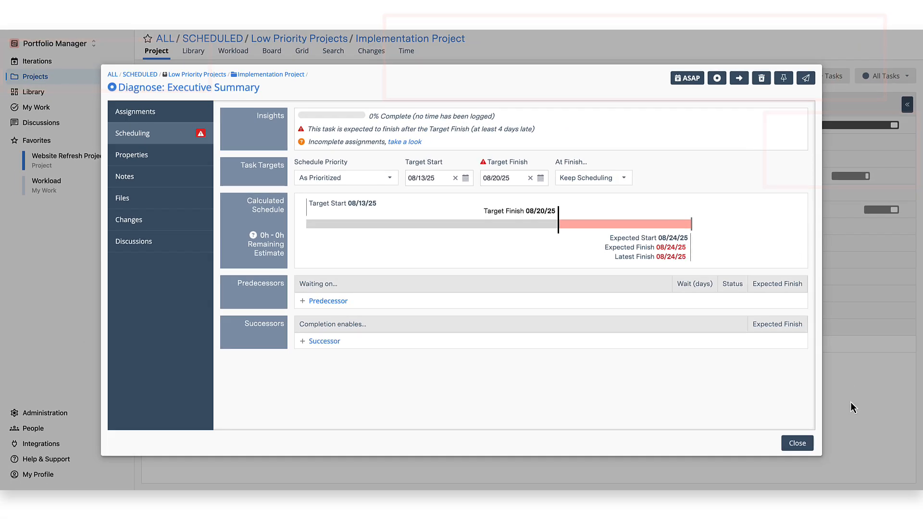
pyautogui.click(799, 444)
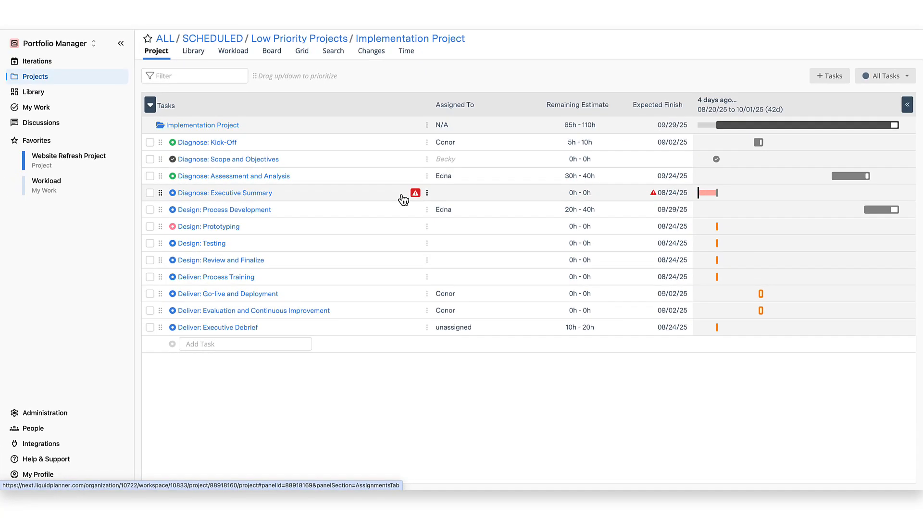
# Step: Reopen Diagnose: Executive Summary, set its schedule priority to ASAP within Project, and close the task
pyautogui.click(402, 198)
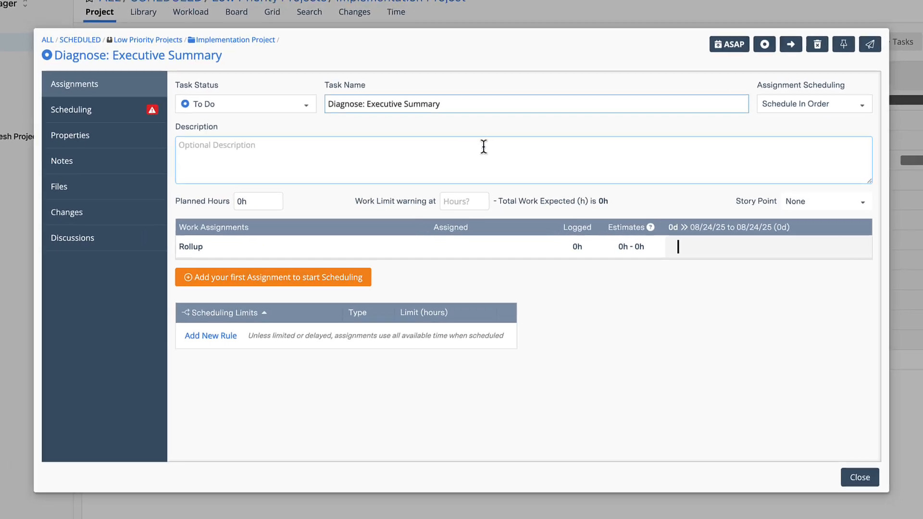
pyautogui.click(126, 114)
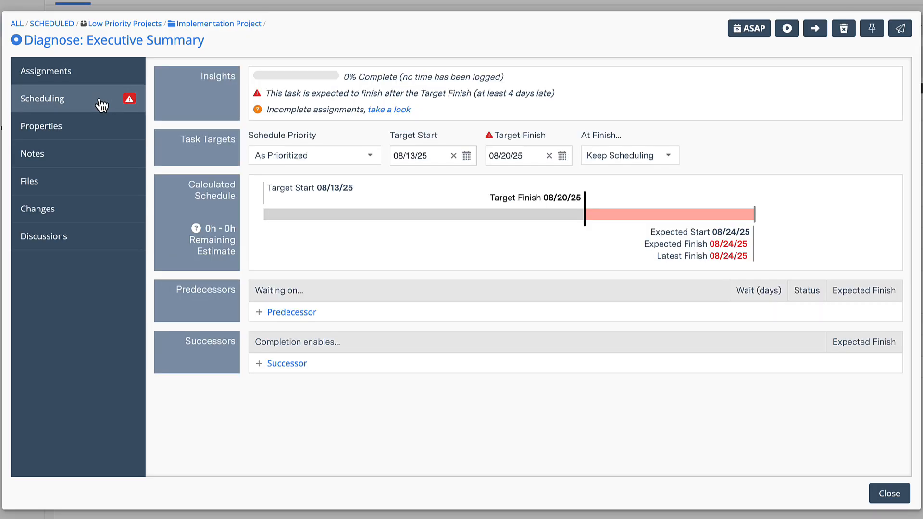
pyautogui.click(308, 155)
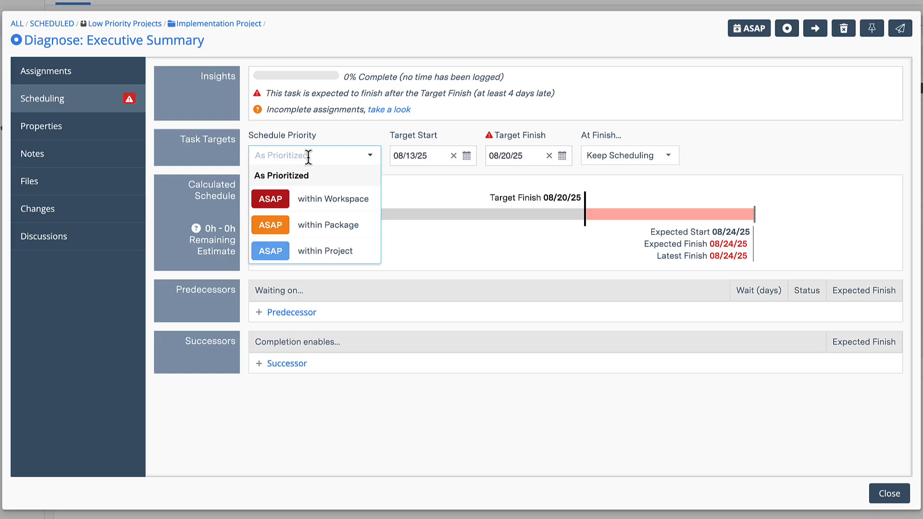
pyautogui.click(744, 37)
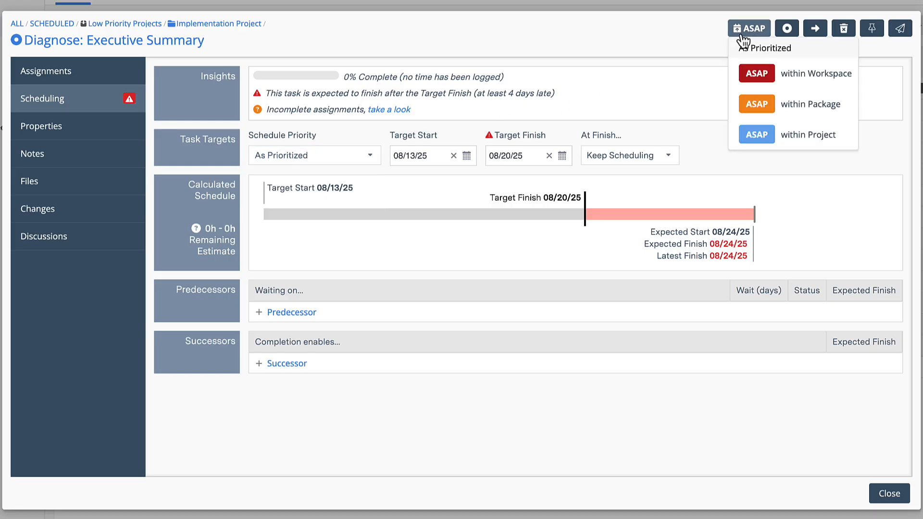
pyautogui.click(801, 135)
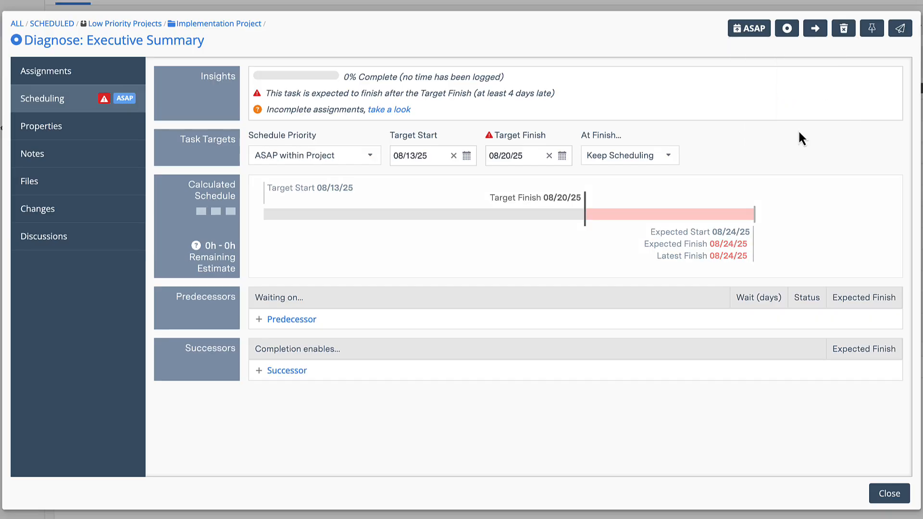
pyautogui.click(888, 494)
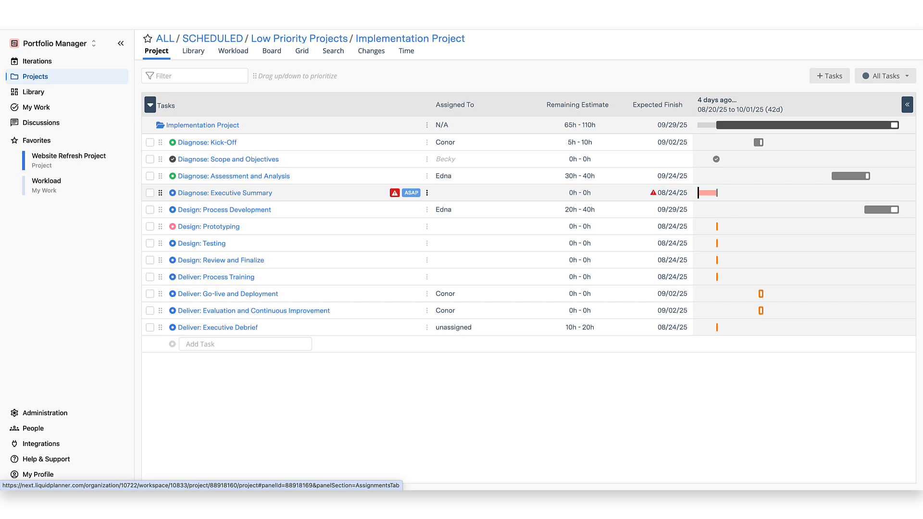
# Step: Add the first work assignment to Diagnose: Executive Summary and assign it to the intended team member
pyautogui.click(443, 197)
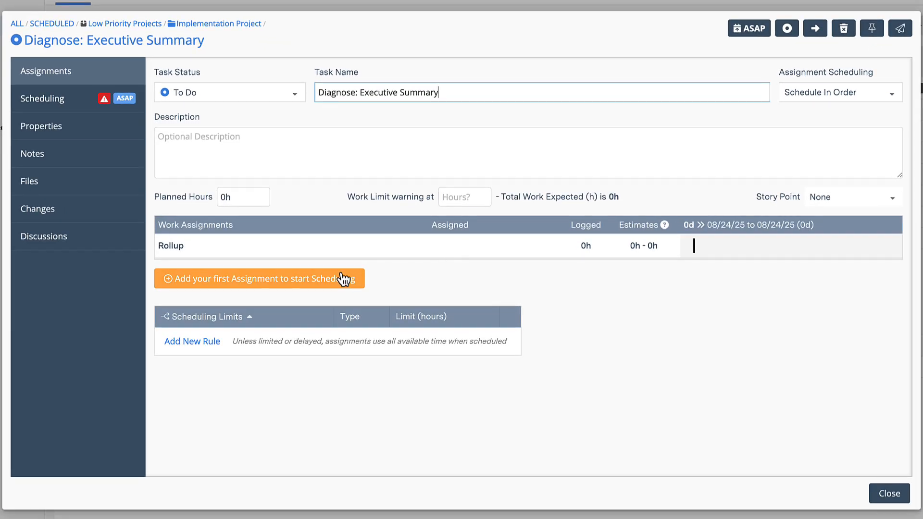
pyautogui.click(343, 279)
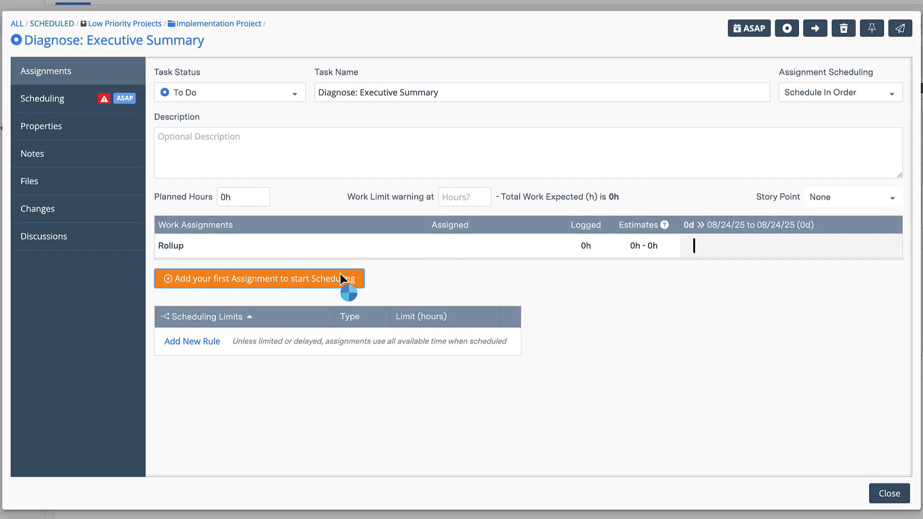
pyautogui.click(451, 272)
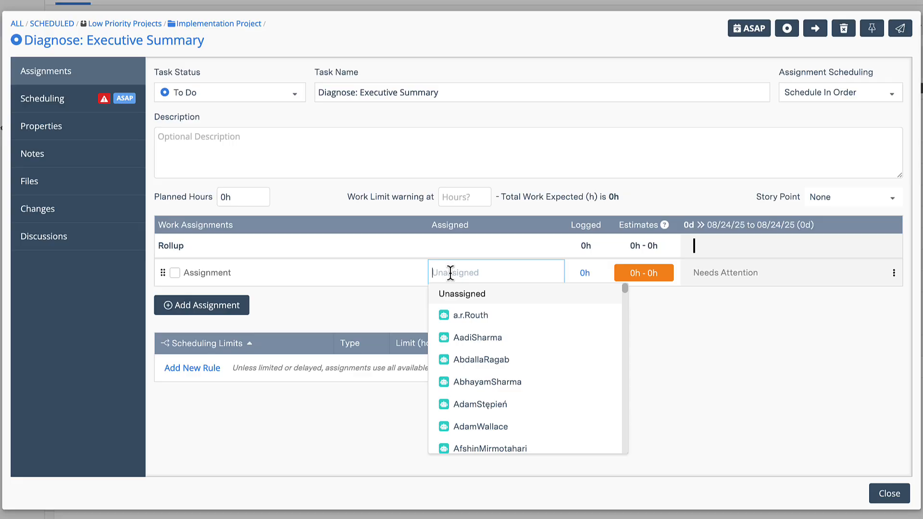
pyautogui.write('Aleks')
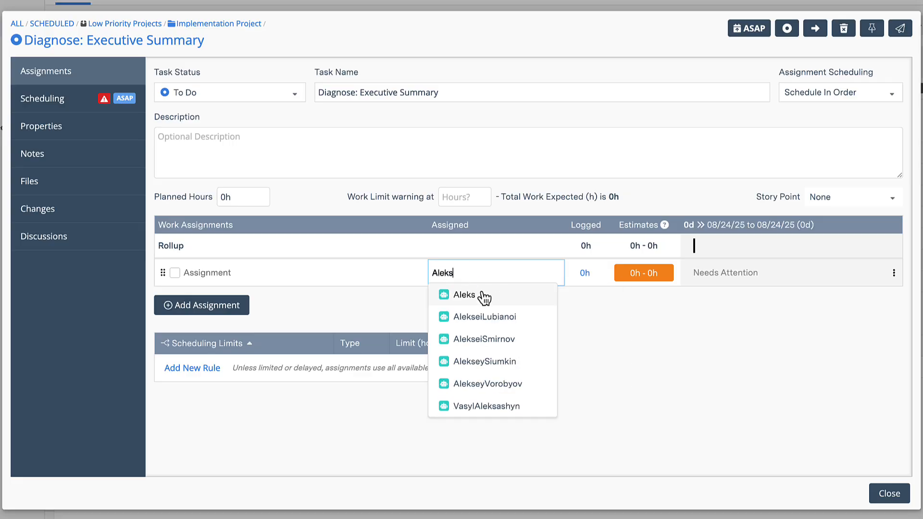
pyautogui.click(483, 295)
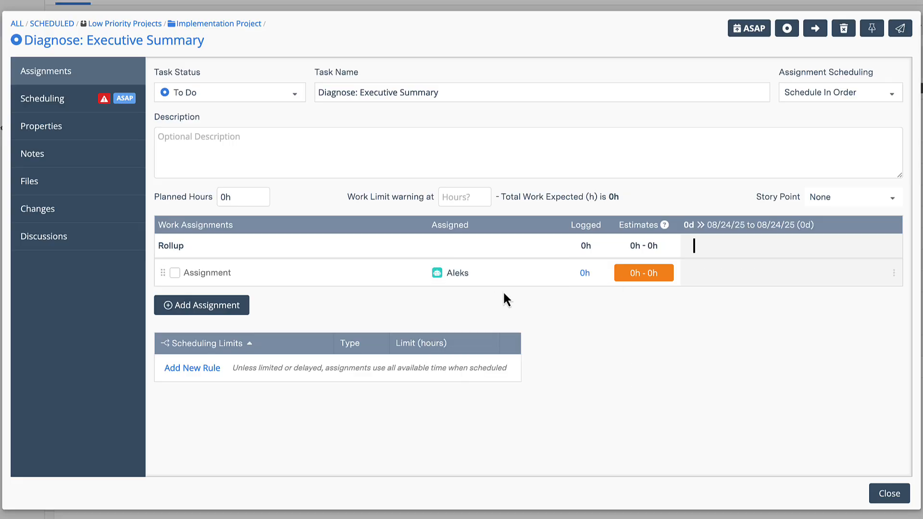
# Step: Set the assignment's remaining estimate to 20h low and 30h high for Diagnose: Executive Summary, save it, and close the task
pyautogui.click(634, 280)
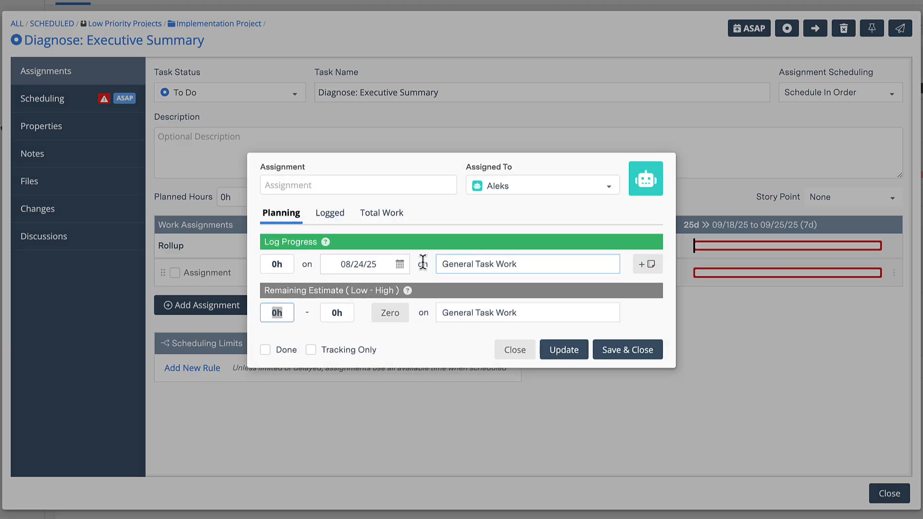
pyautogui.write('20')
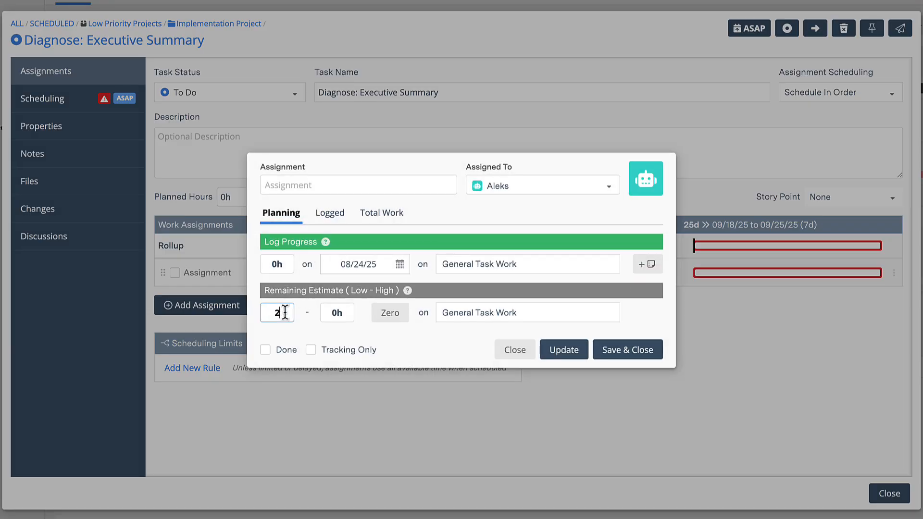
pyautogui.press('Tab')
pyautogui.write('30')
pyautogui.press('Tab')
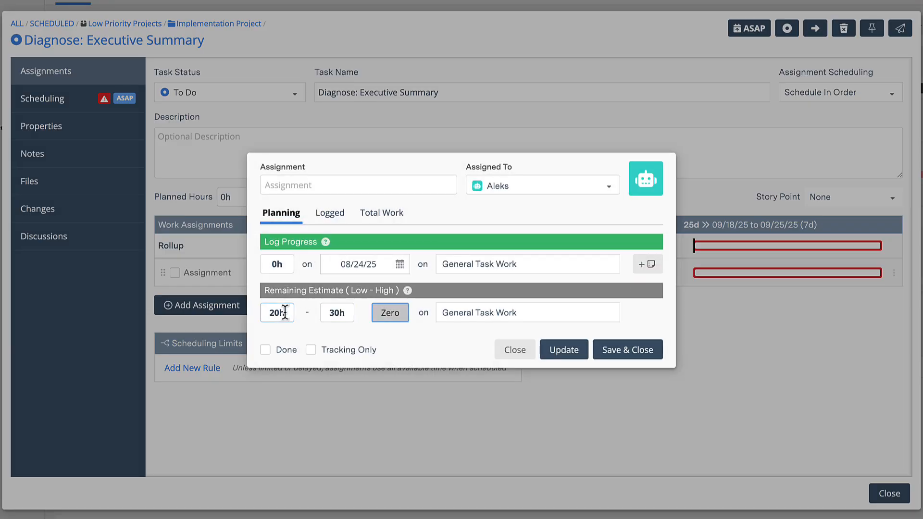
pyautogui.click(625, 356)
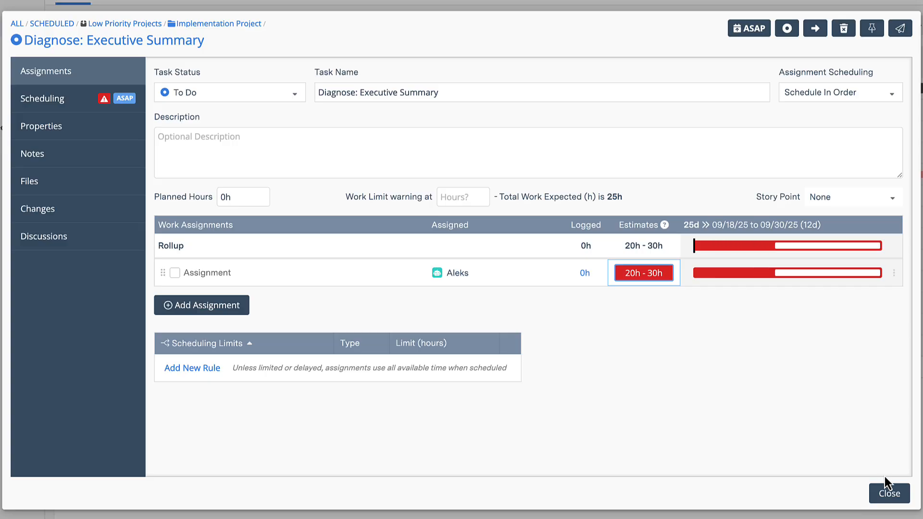
pyautogui.click(889, 492)
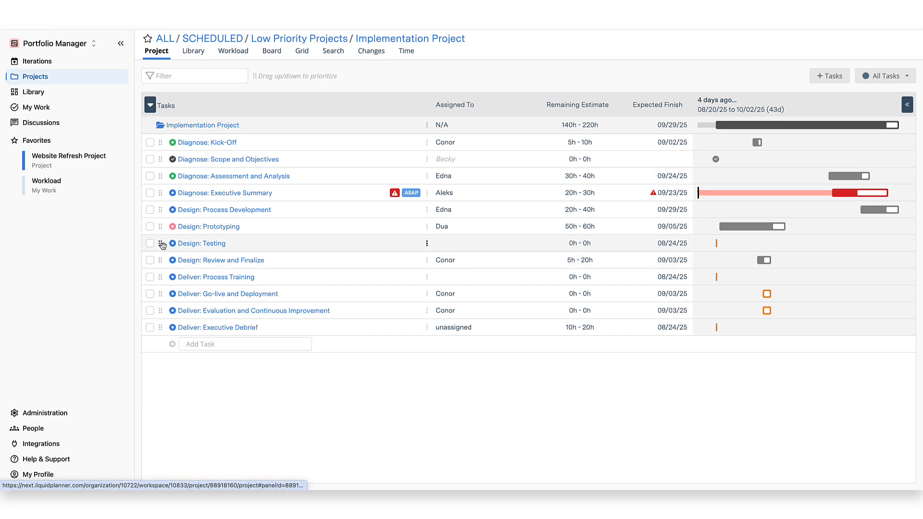
# Step: Reprioritize the Implementation Project's tasks, moving Design and Deliver tasks higher and placing Diagnose: Executive Summary first
pyautogui.moveTo(162, 243); pyautogui.dragTo(169, 208)
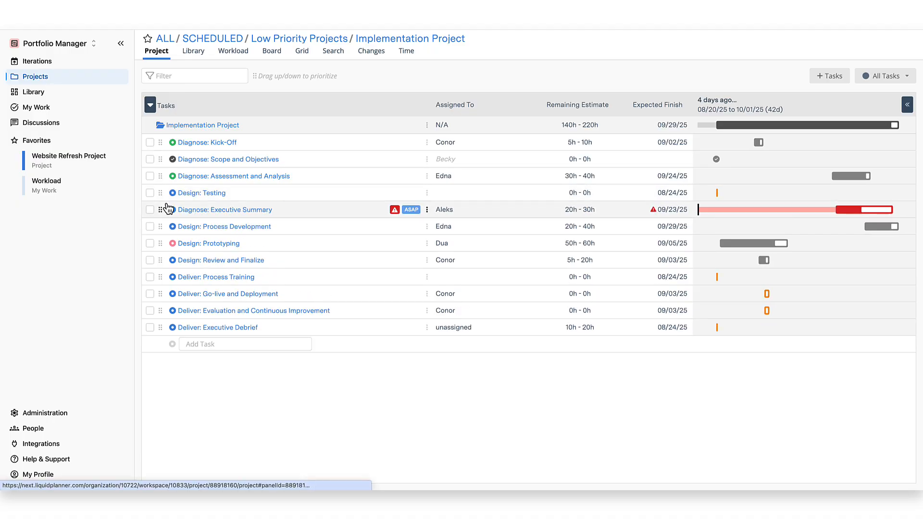
pyautogui.moveTo(161, 245); pyautogui.dragTo(166, 170)
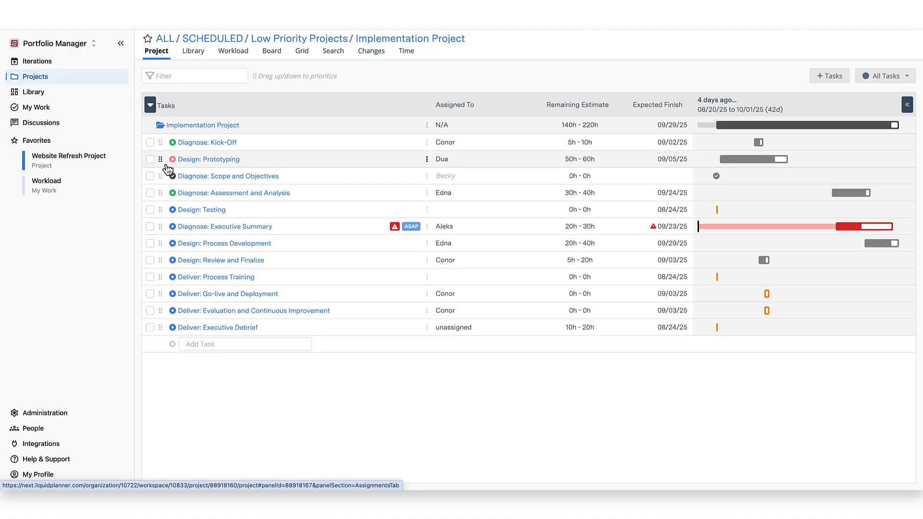
pyautogui.moveTo(166, 279); pyautogui.dragTo(163, 172)
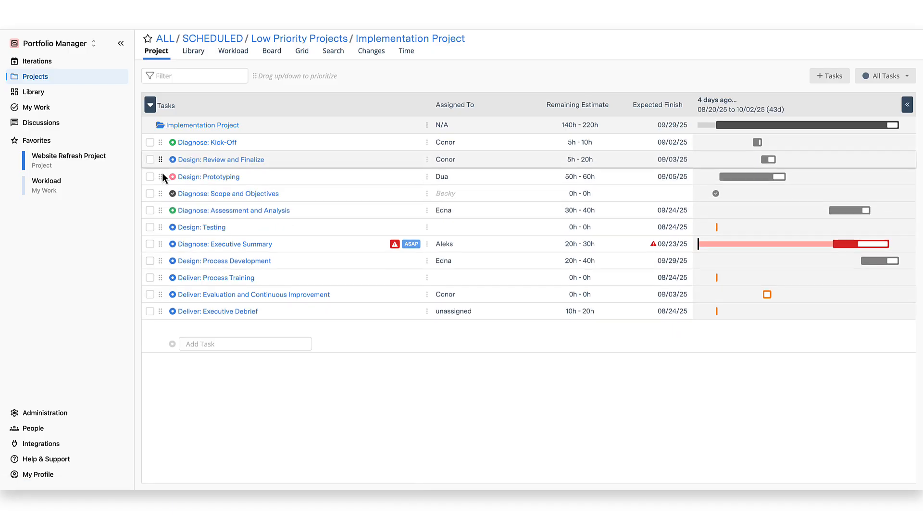
pyautogui.moveTo(163, 312); pyautogui.dragTo(167, 178)
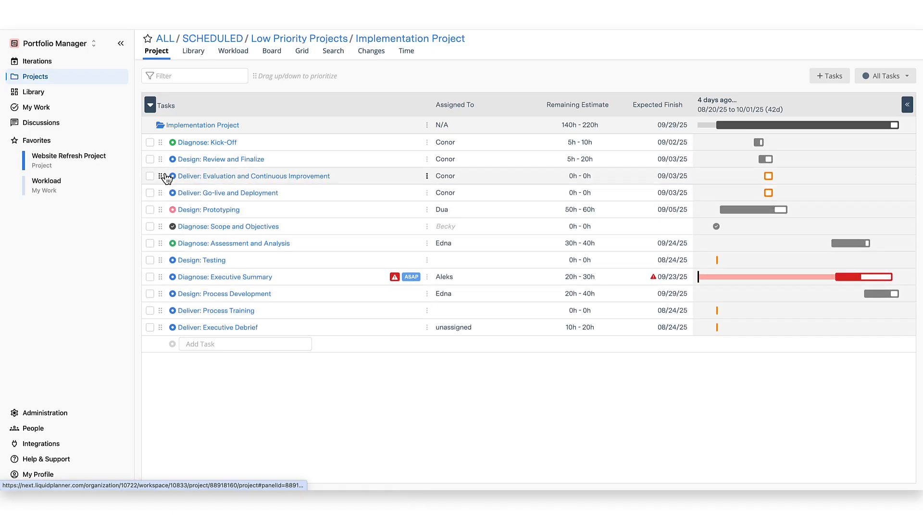
pyautogui.moveTo(161, 277); pyautogui.dragTo(164, 143)
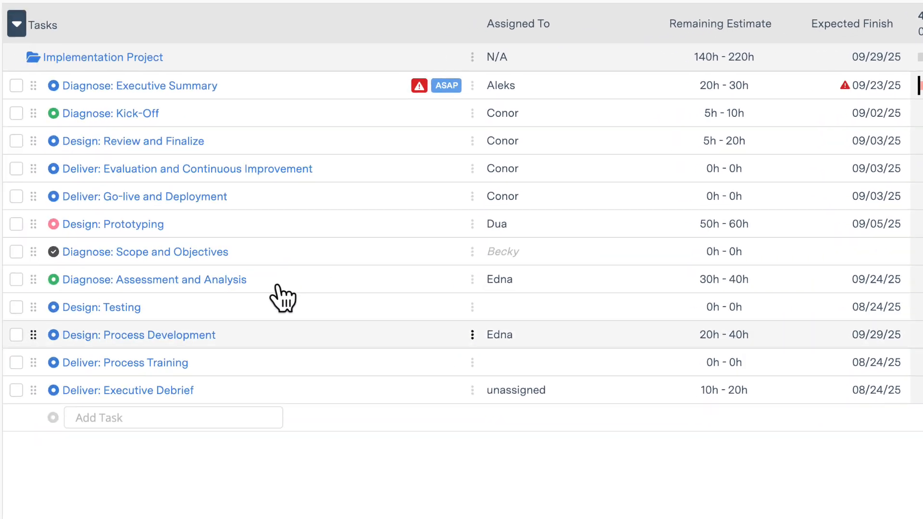
# Step: Open the new-task entry options without adding a task, and mark Implementation Project as a favorite
pyautogui.click(81, 414)
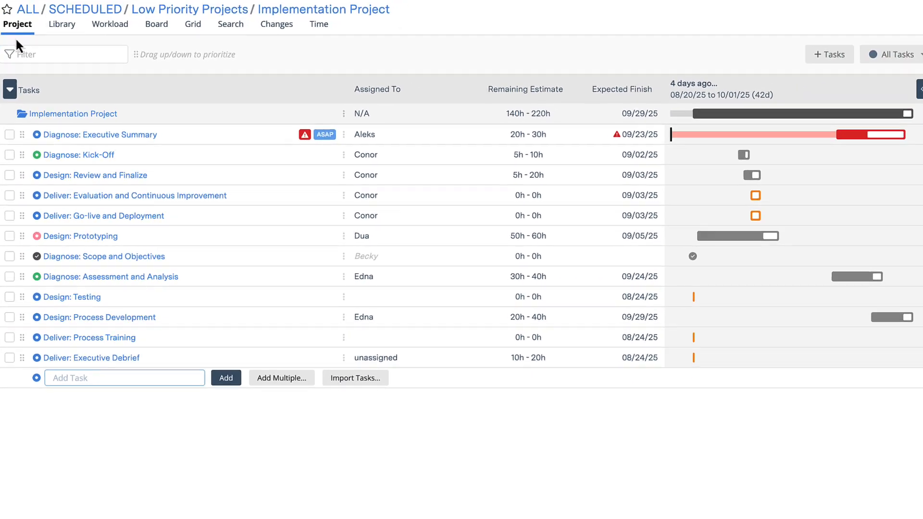
pyautogui.click(7, 12)
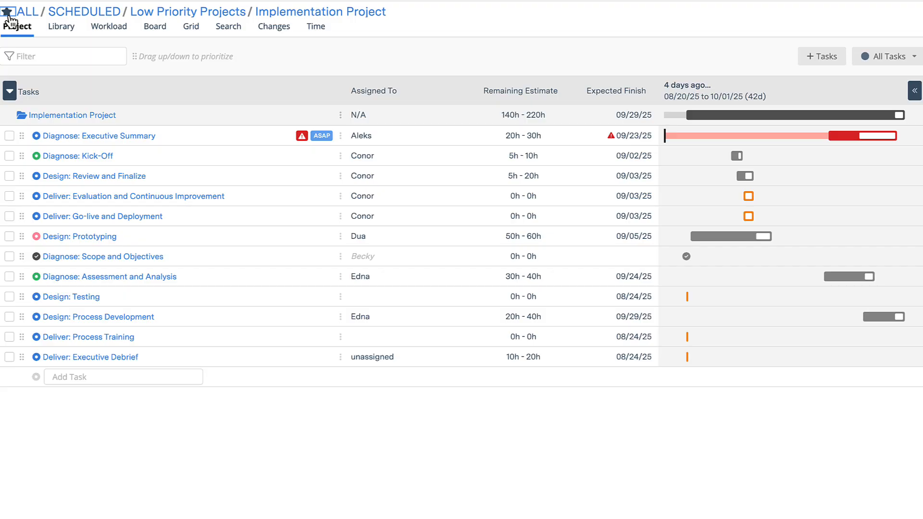
# Step: Open the SCHEDULED portfolio and expand the low, medium and high priority packages to show their projects
pyautogui.click(79, 15)
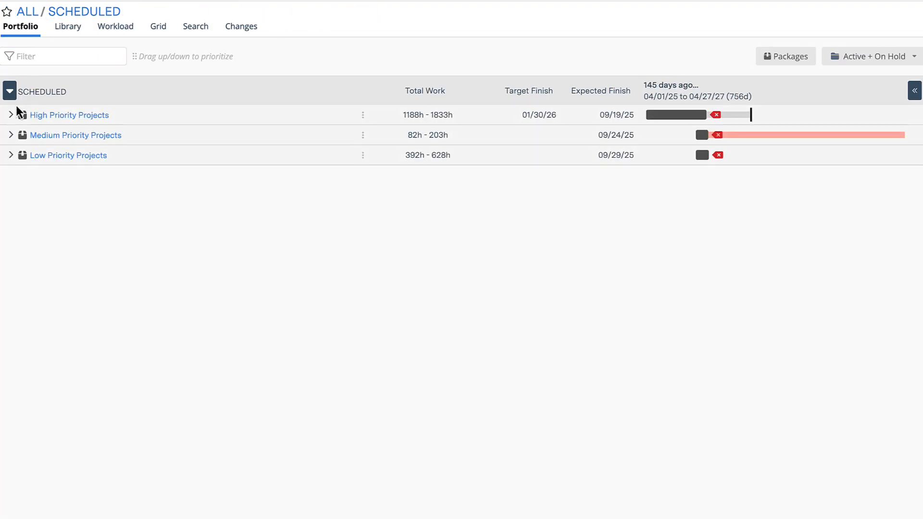
pyautogui.click(11, 156)
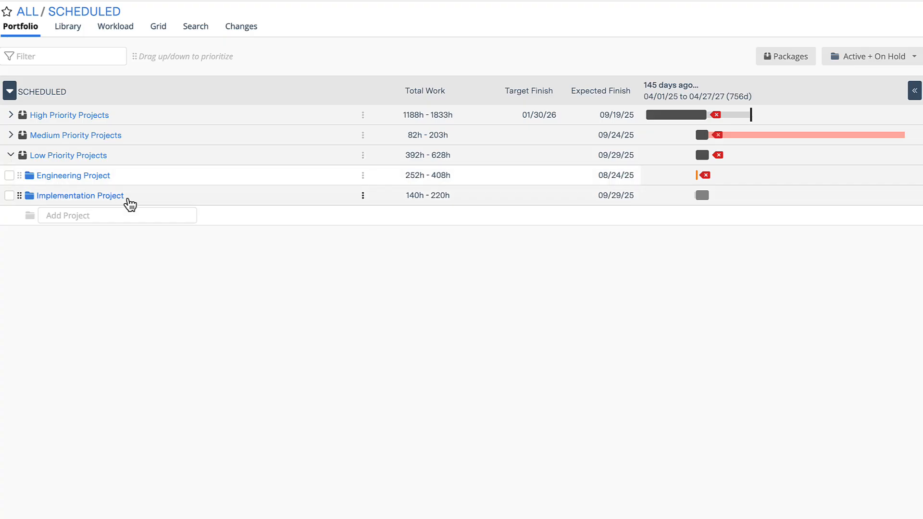
pyautogui.click(10, 135)
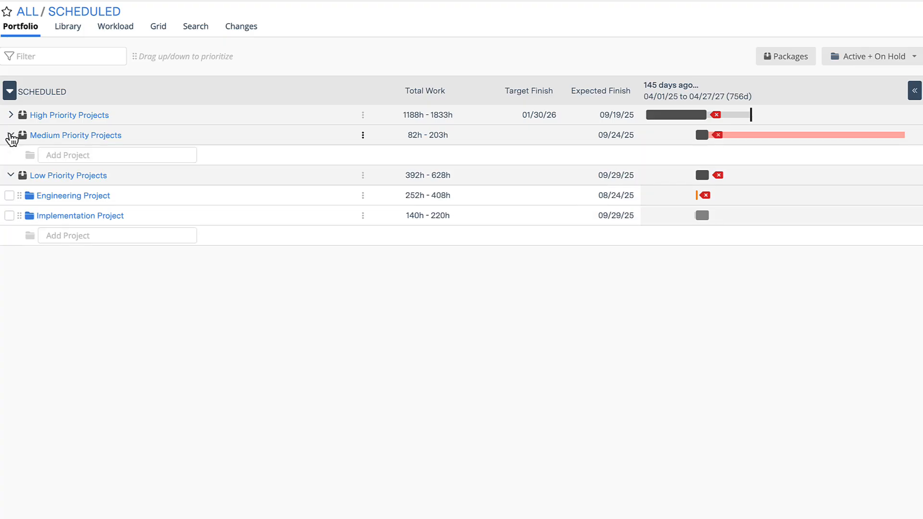
pyautogui.click(11, 116)
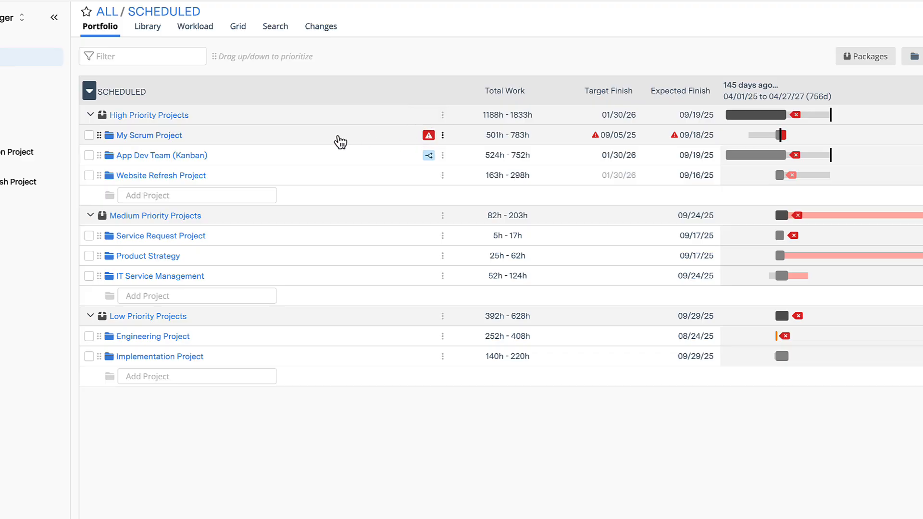
# Step: Open Release 4.1.1 in My Scrum Project, set its schedule priority to ASAP within Project, and close the task
pyautogui.click(336, 141)
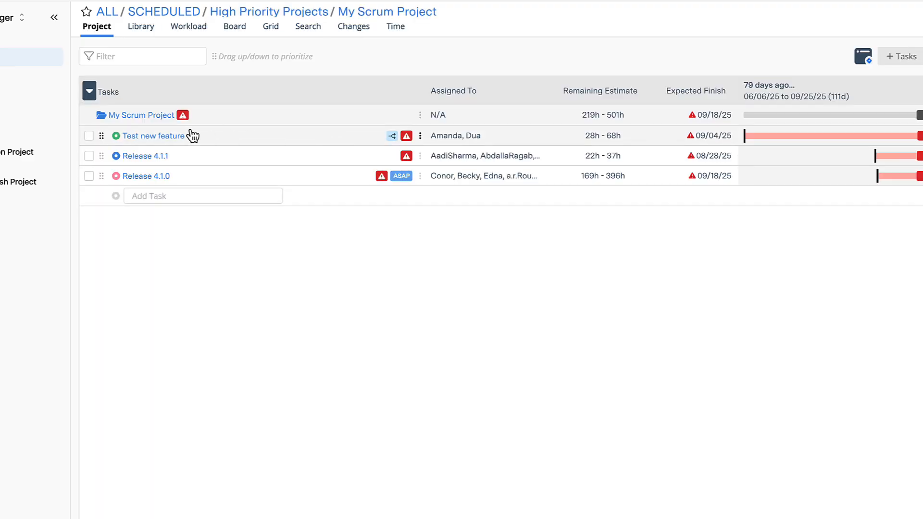
pyautogui.click(164, 157)
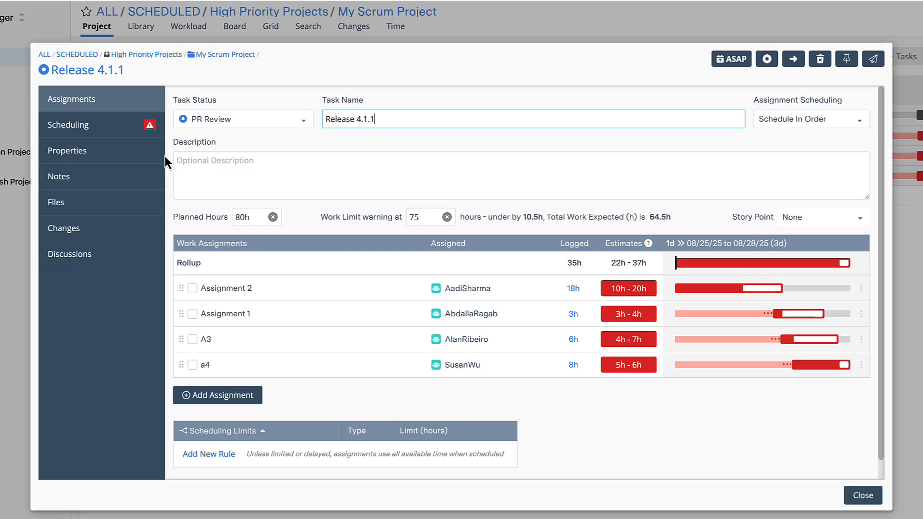
pyautogui.click(113, 134)
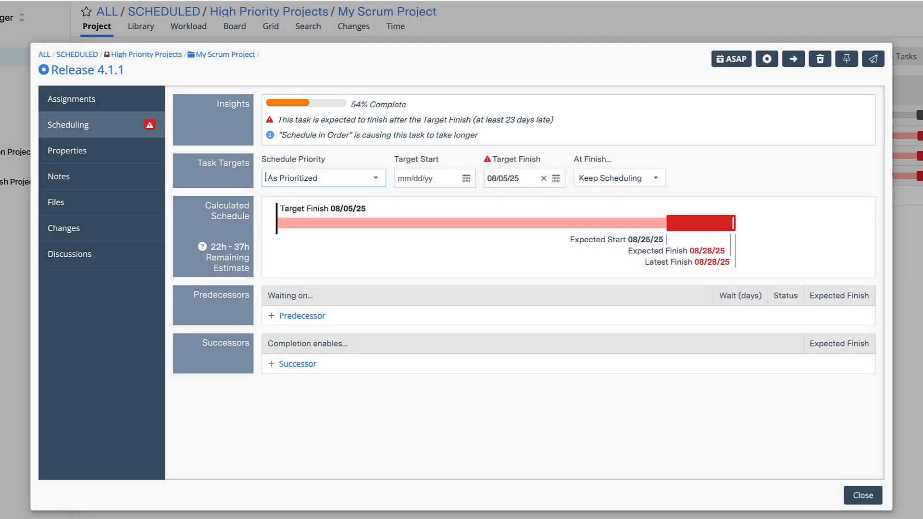
pyautogui.click(334, 180)
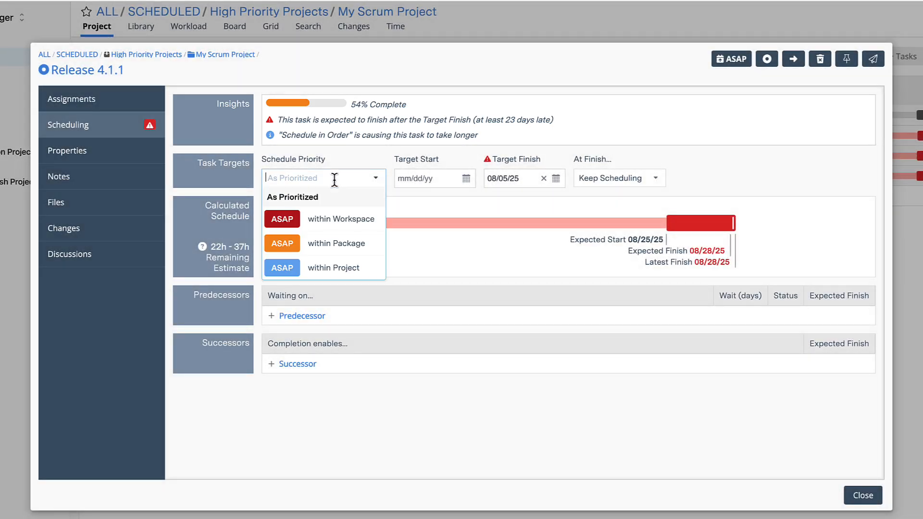
pyautogui.click(332, 267)
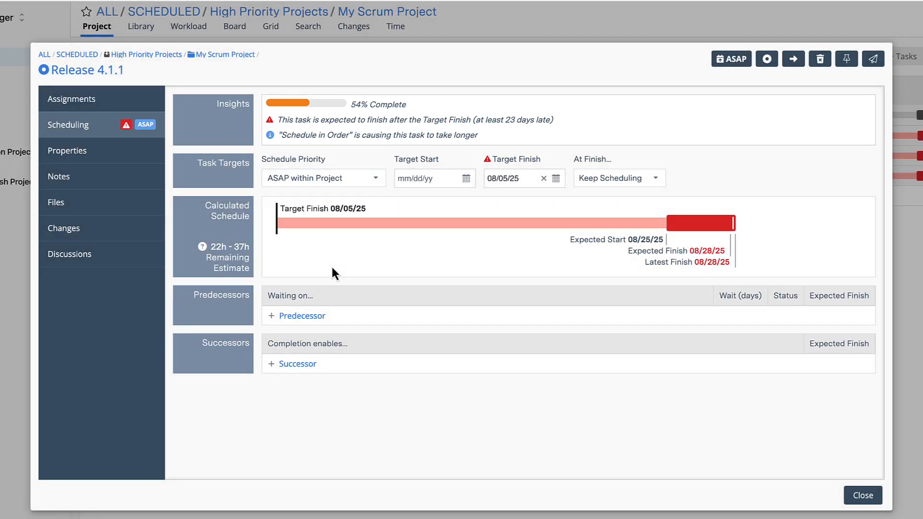
pyautogui.click(860, 495)
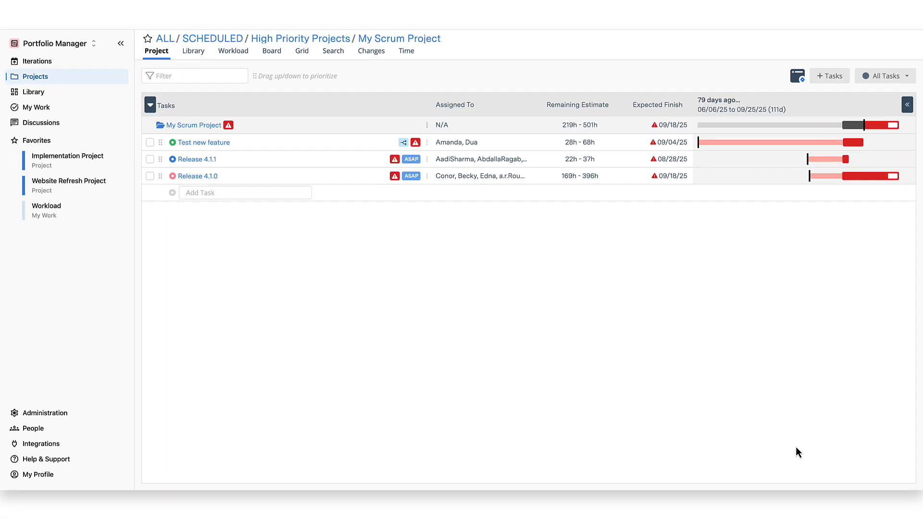
# Step: Return to the SCHEDULED portfolio and view the actions available for App Dev Team (Kanban) without choosing any
pyautogui.click(235, 40)
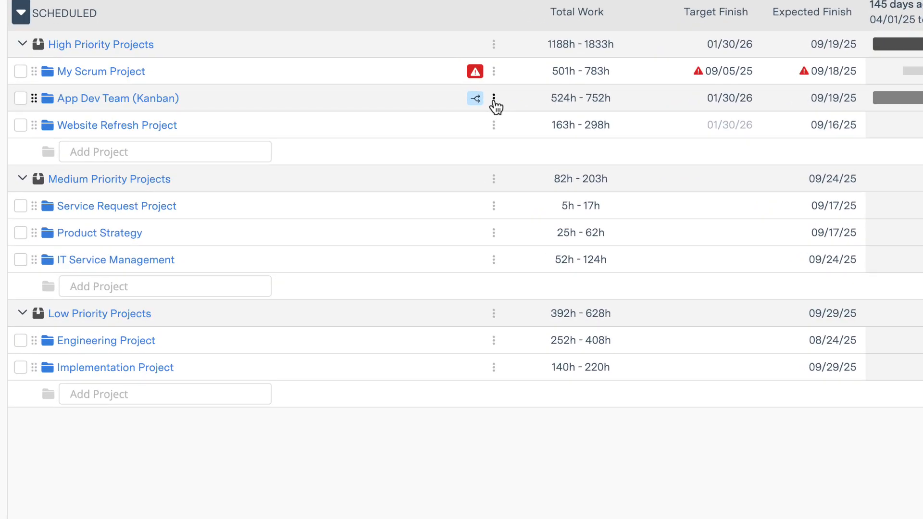
pyautogui.click(494, 98)
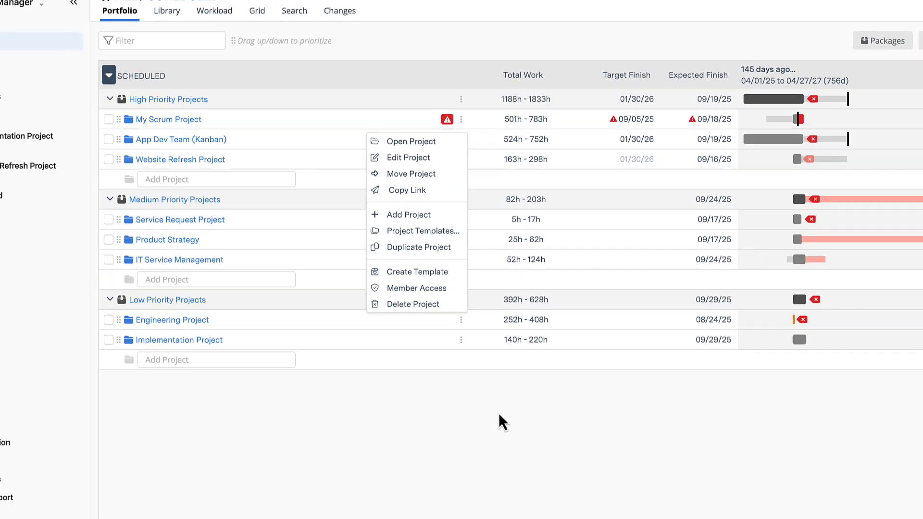
pyautogui.click(542, 462)
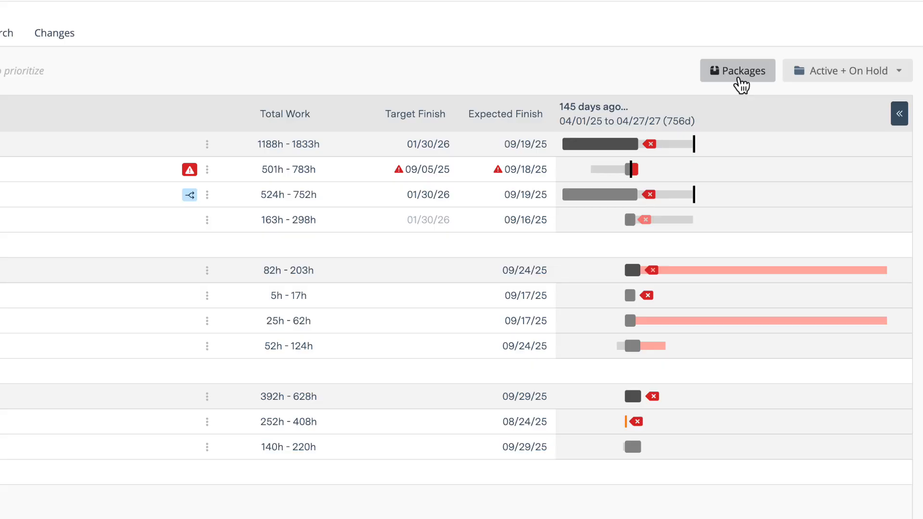
# Step: Review the priority order of the SCHEDULED packages and close the list without changing it
pyautogui.click(741, 80)
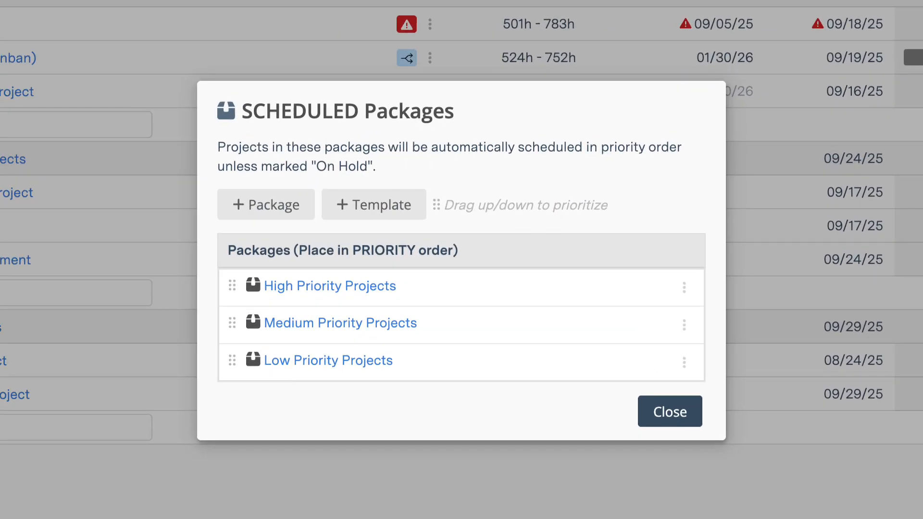
pyautogui.click(666, 412)
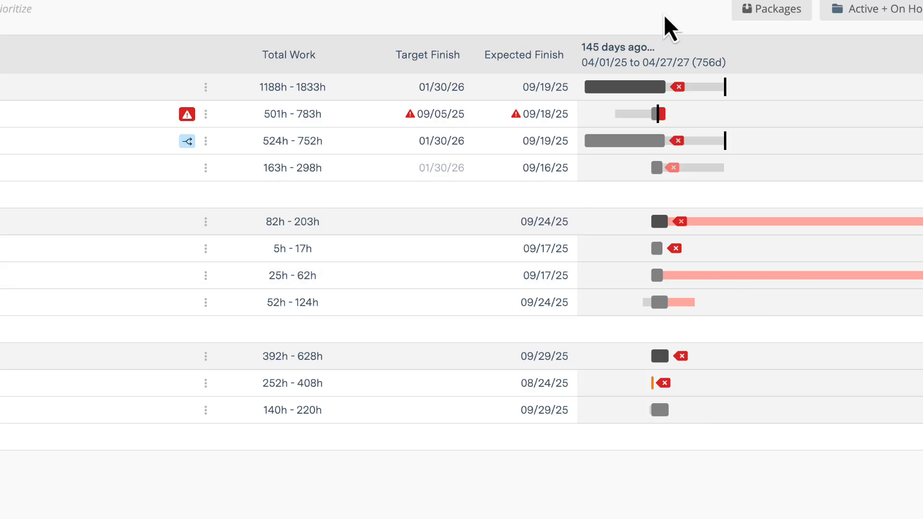
# Step: Filter the SCHEDULED portfolio to Projects at Risk, and switch the filter to All Projects
pyautogui.moveTo(611, 425)
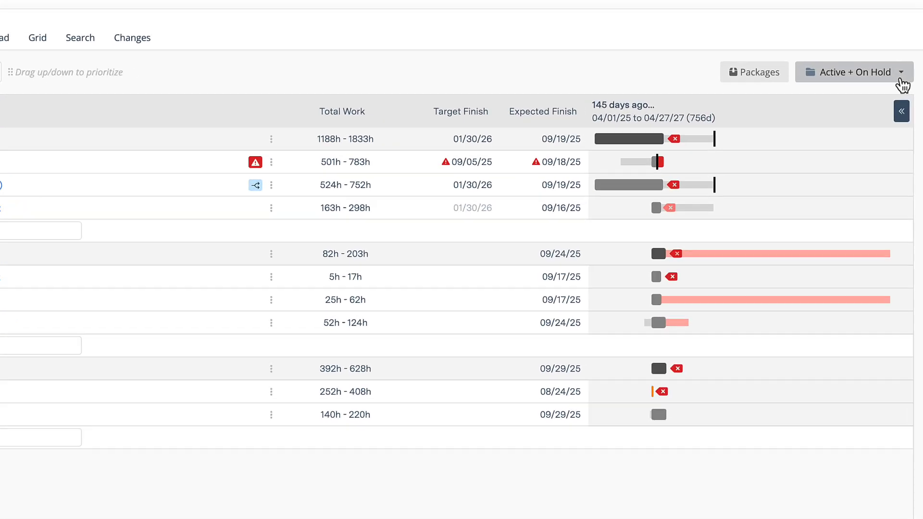
pyautogui.click(905, 78)
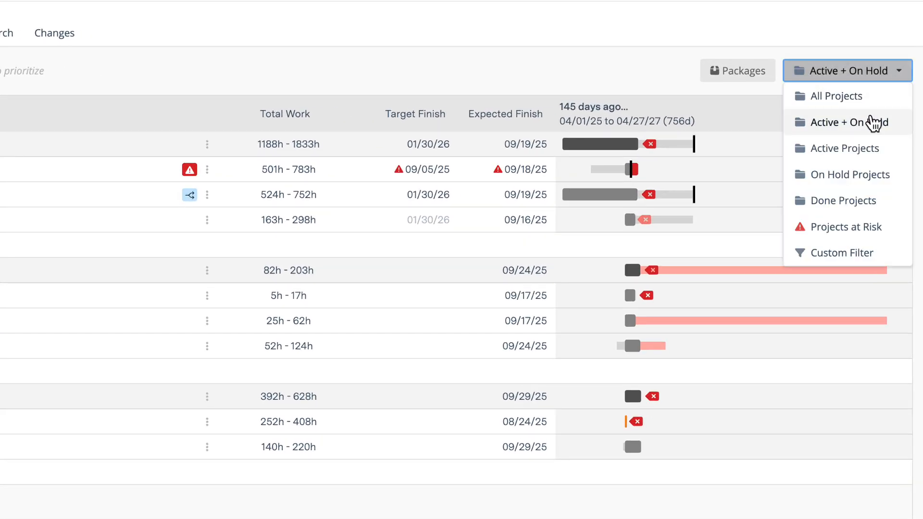
pyautogui.click(858, 230)
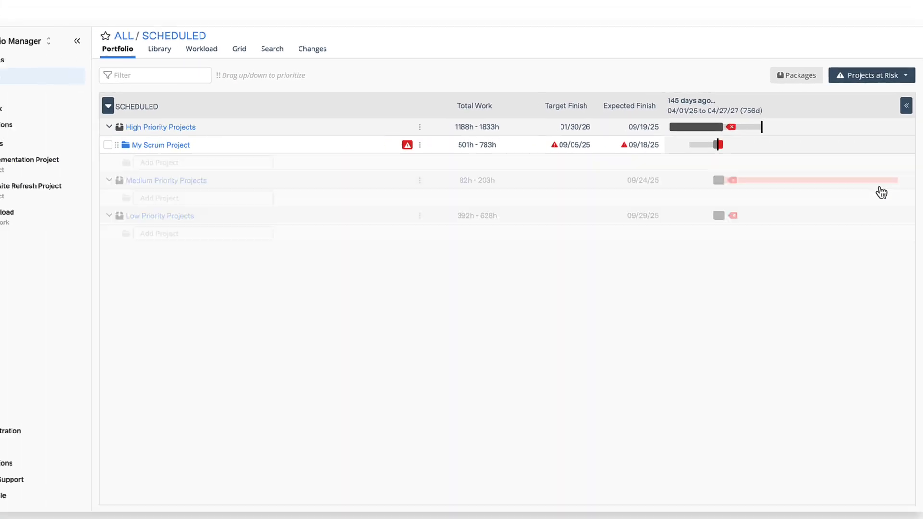
pyautogui.click(883, 81)
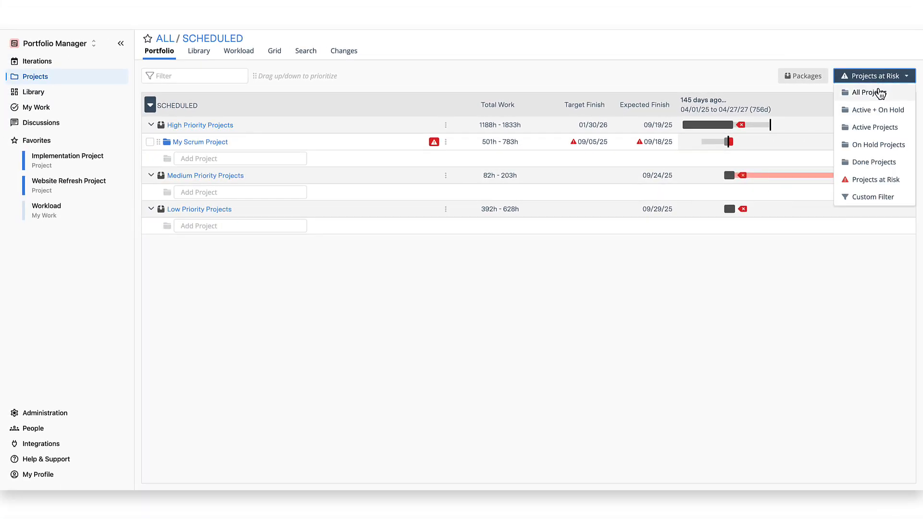
pyautogui.click(880, 93)
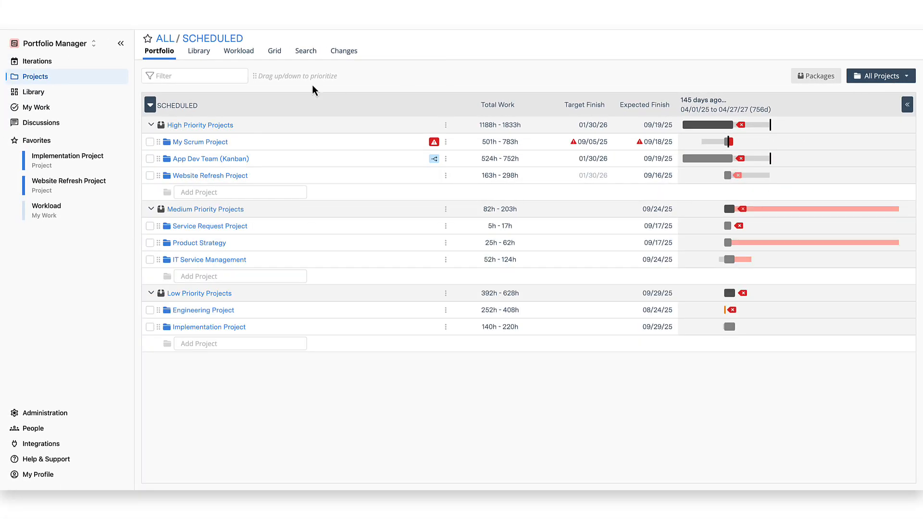
pyautogui.click(170, 77)
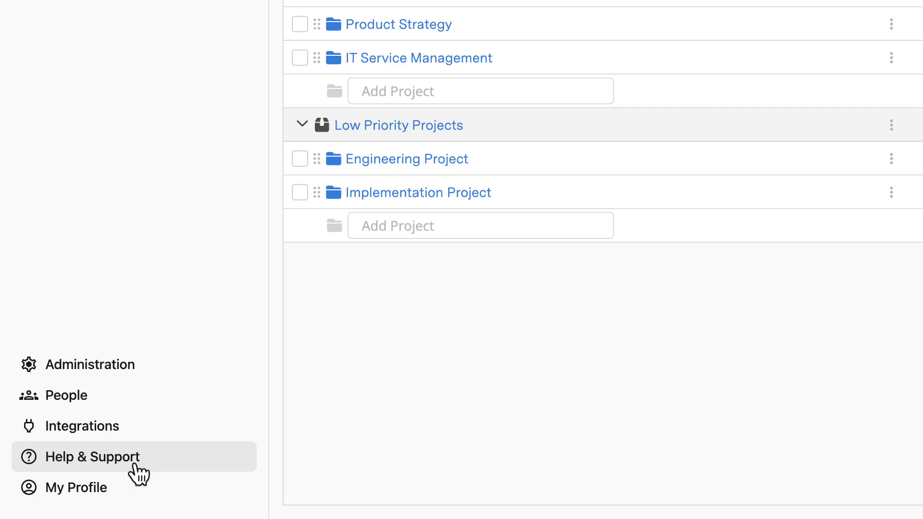
# Step: Open the Academy from the help and support resources to view its courses
pyautogui.click(135, 465)
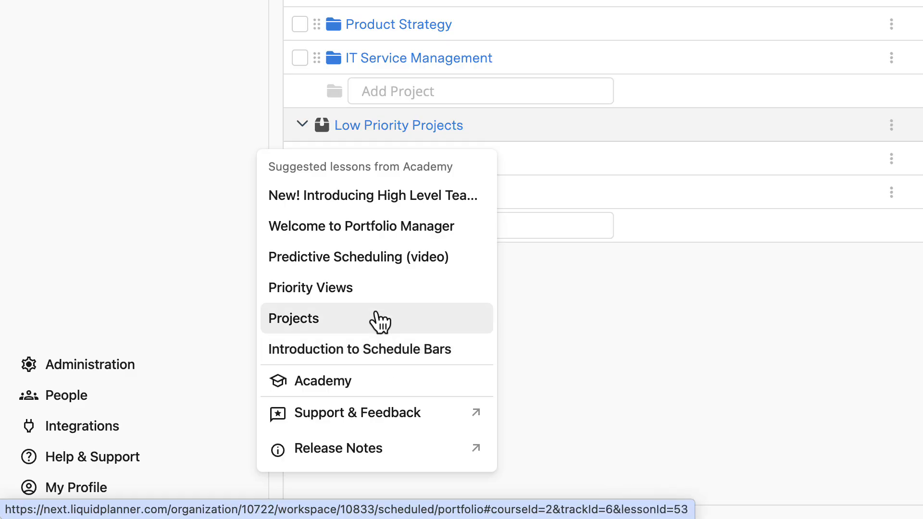
pyautogui.click(359, 396)
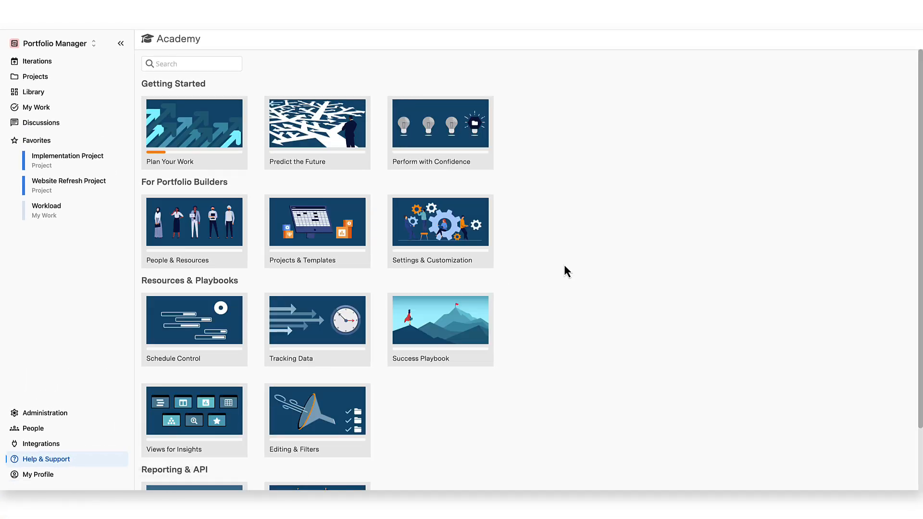
# Step: Look through the Academy's course sections and view the help and support resources without opening any
pyautogui.scroll(-3, 565, 265)
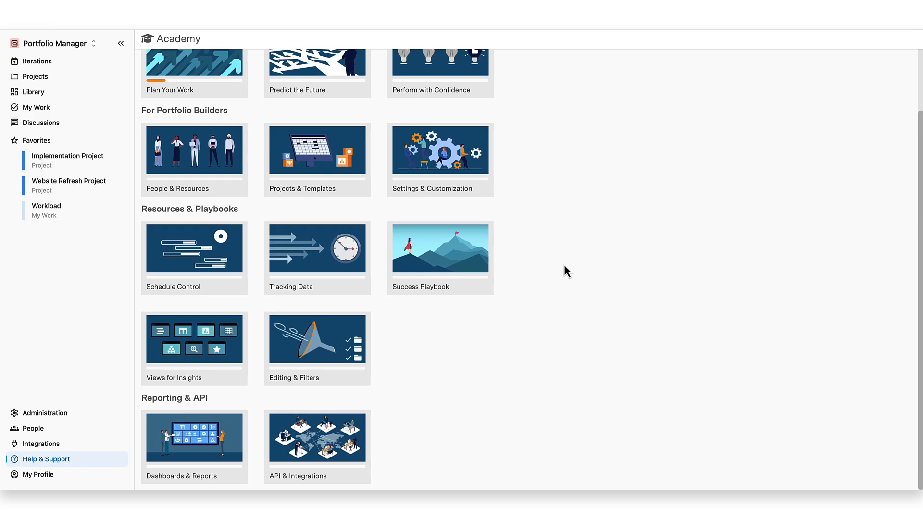
pyautogui.scroll(3, 565, 266)
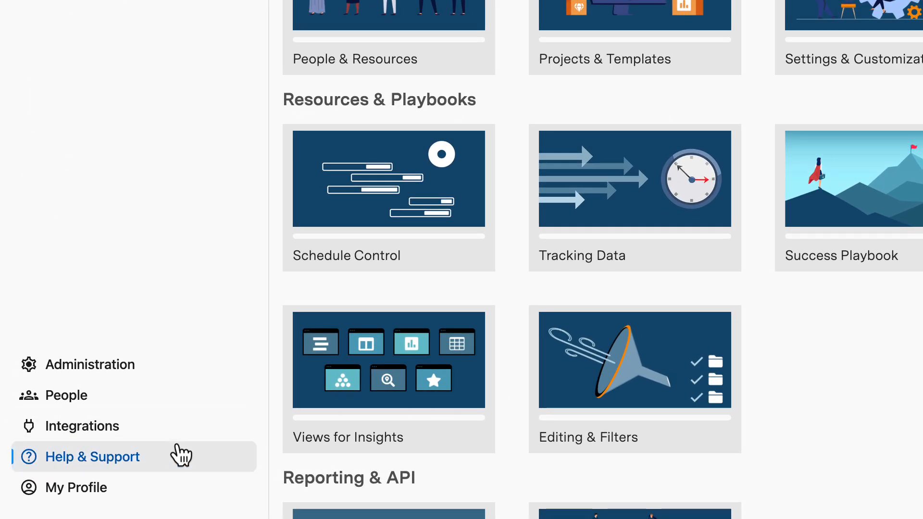
pyautogui.click(181, 454)
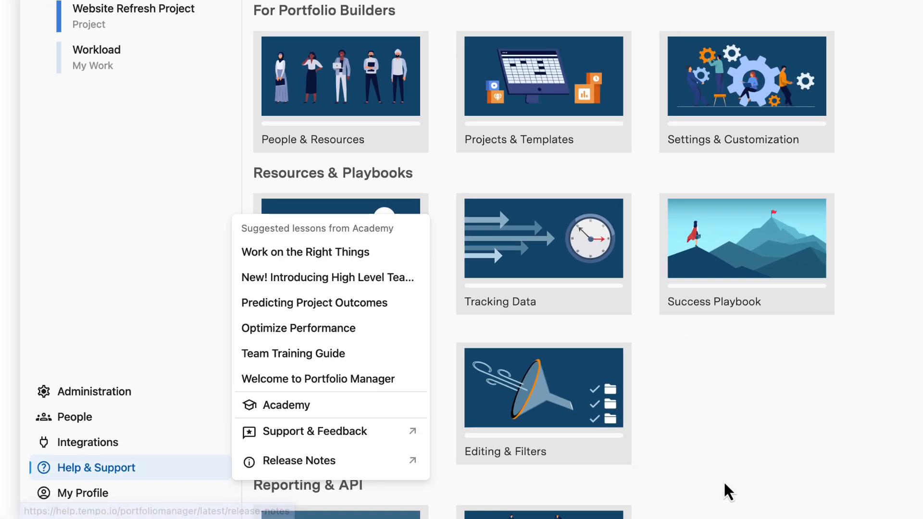
pyautogui.click(849, 466)
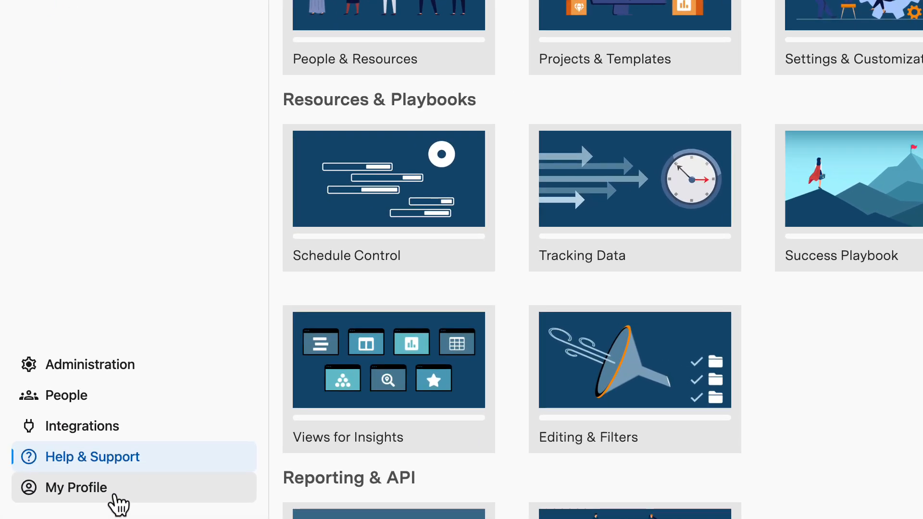
# Step: Open the personal profile page and view the working times under Availability
pyautogui.click(113, 504)
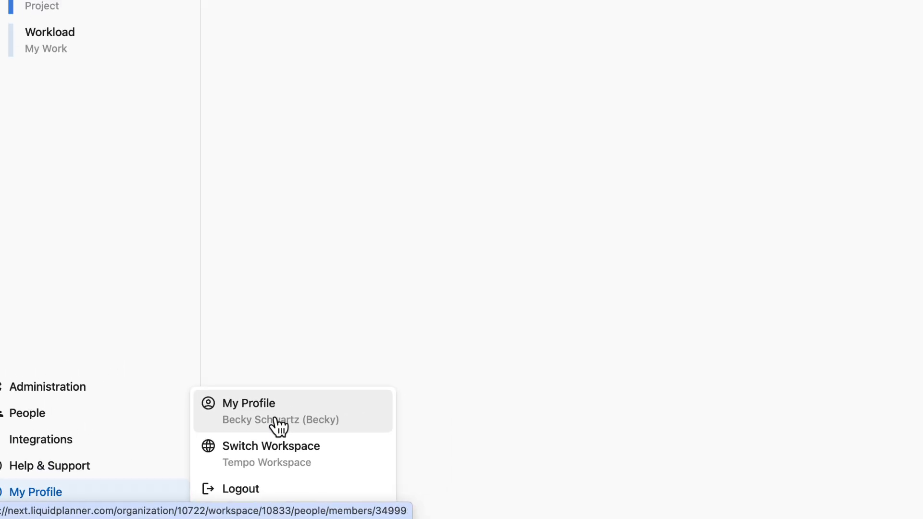
pyautogui.click(360, 410)
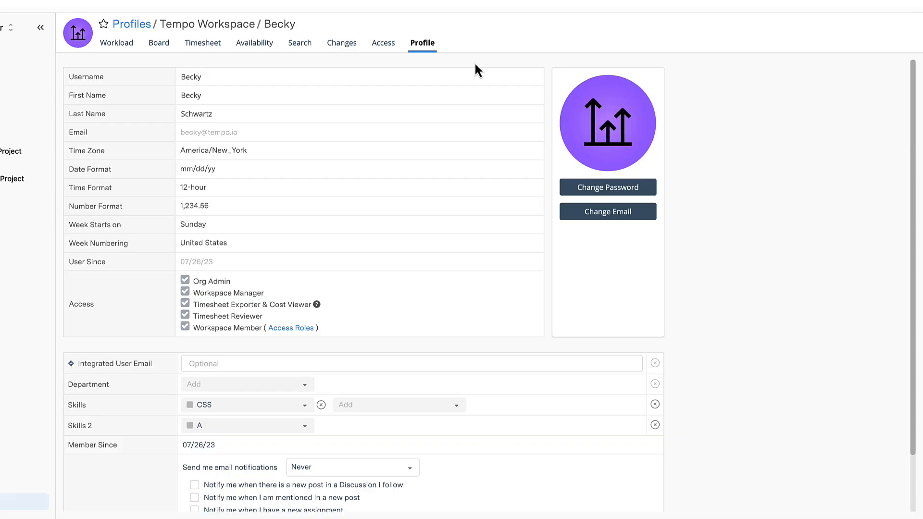
pyautogui.click(256, 48)
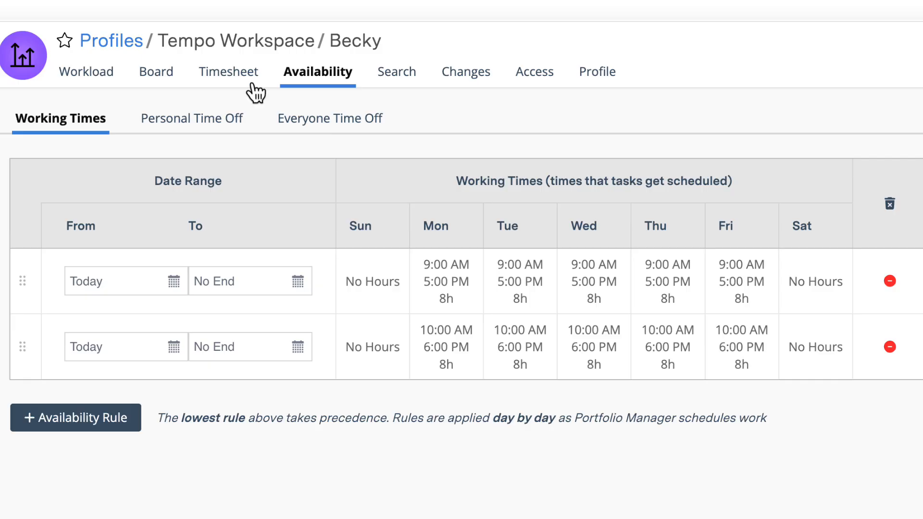
# Step: In the profile's timesheet, log 7 hours on Monday 08/25 for the Bug fix work assignment of Release 4.1.0
pyautogui.click(235, 78)
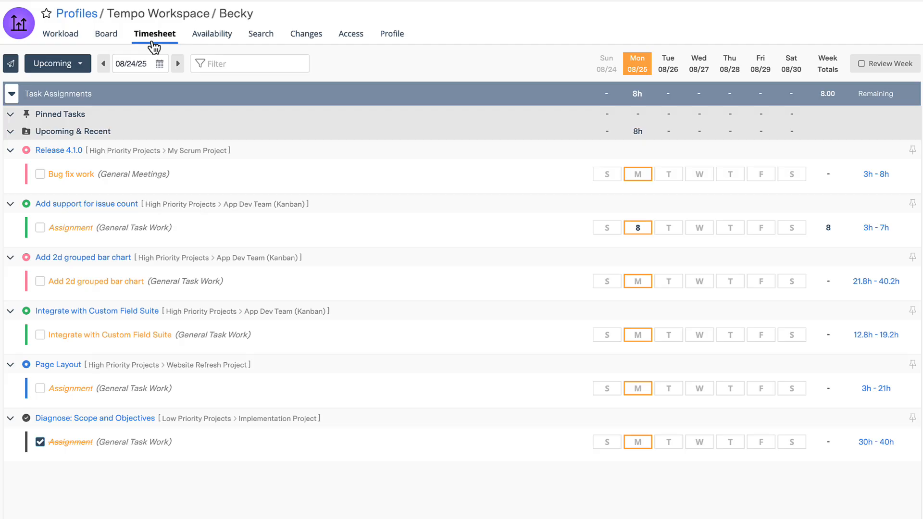
pyautogui.click(638, 174)
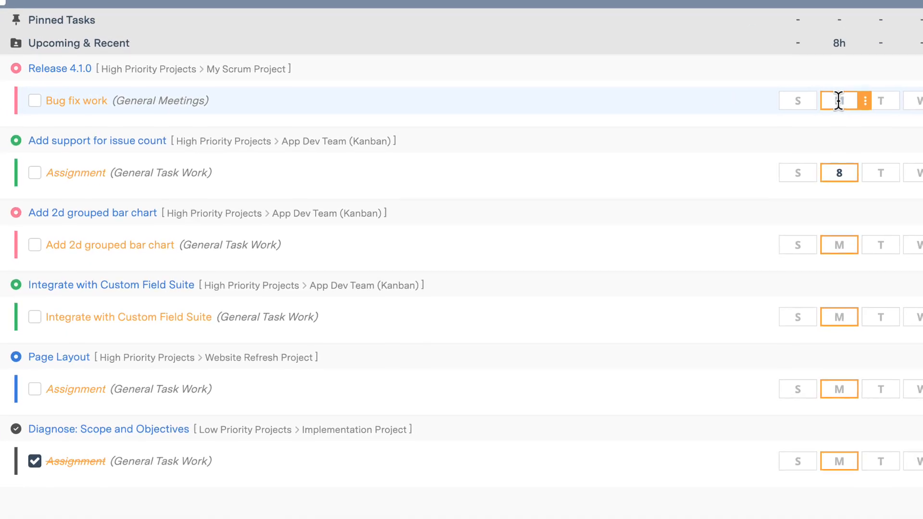
pyautogui.write('2h')
pyautogui.press('BackSpace')
pyautogui.press('BackSpace')
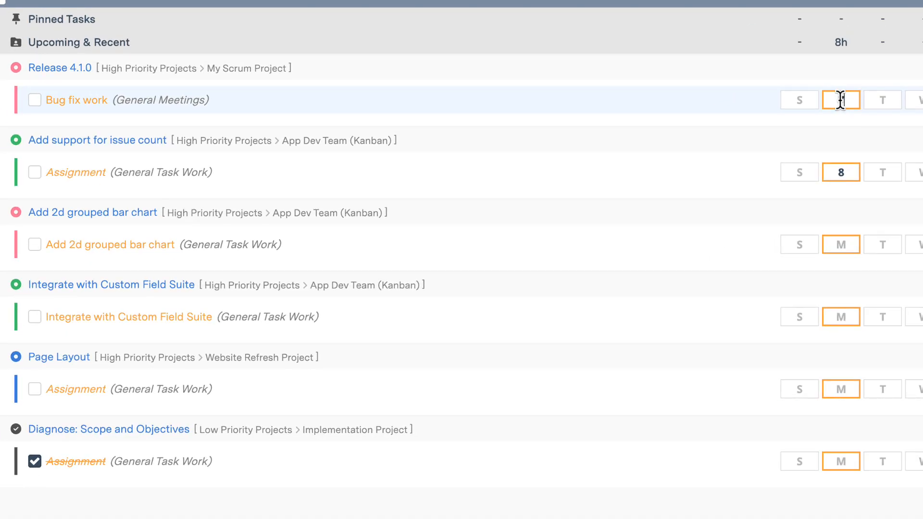
pyautogui.write('7')
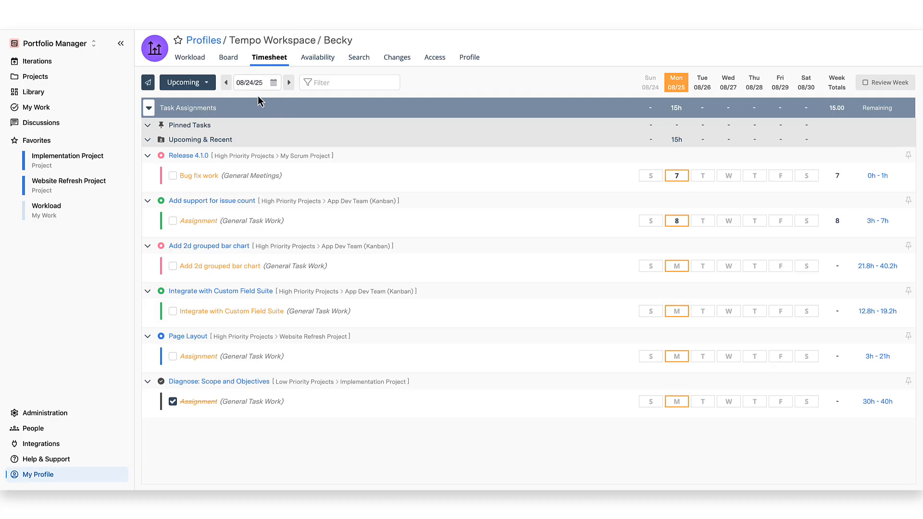
# Step: View the timesheet's grouping options and its date picker, keeping the Upcoming view and the 08/24/25 week
pyautogui.click(206, 85)
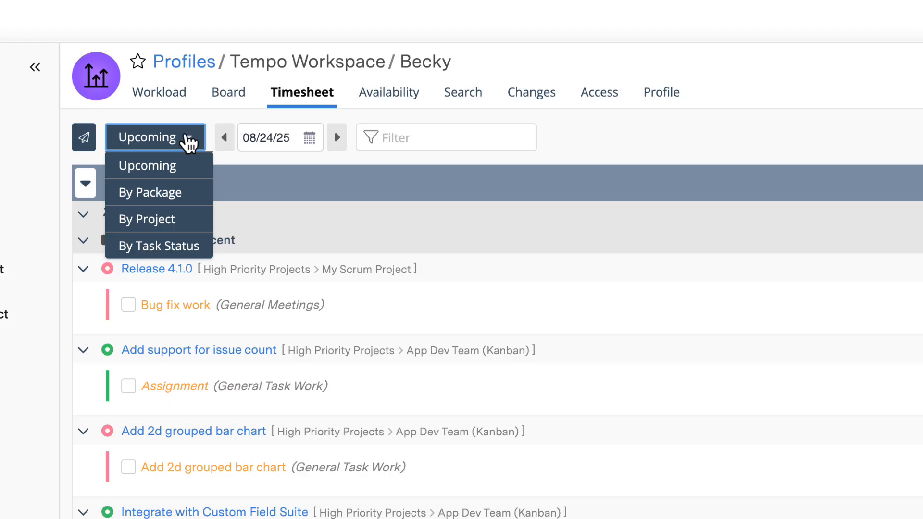
pyautogui.click(187, 140)
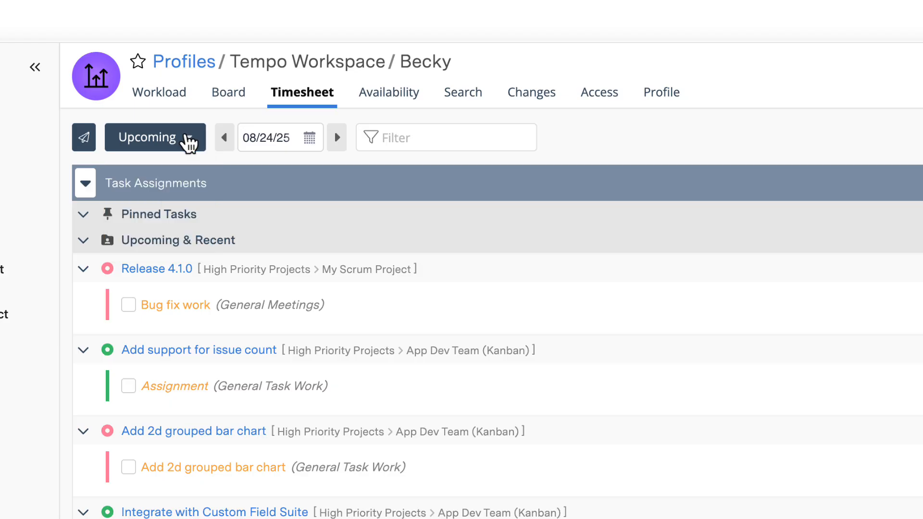
pyautogui.click(307, 146)
pyautogui.click(307, 146)
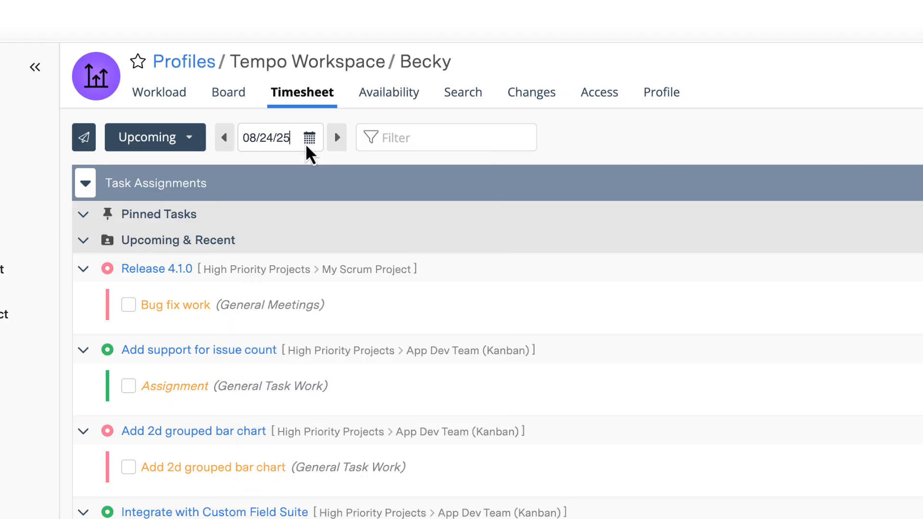